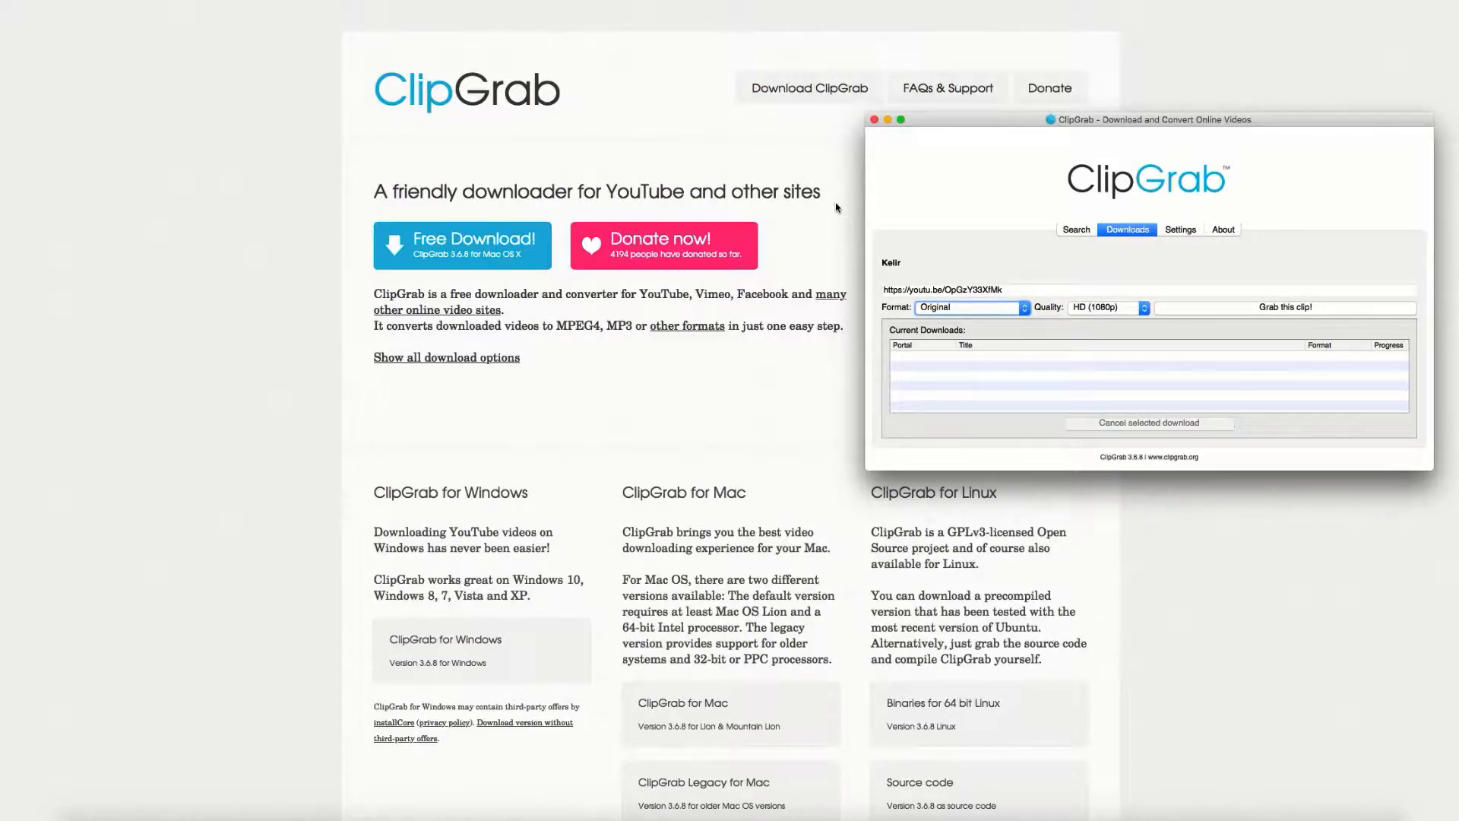
# Launch ClipGrab beside the YouTube page and copy the share link of the YMD Video Vault #2 video.
pyautogui.scroll(-5, 836, 203)
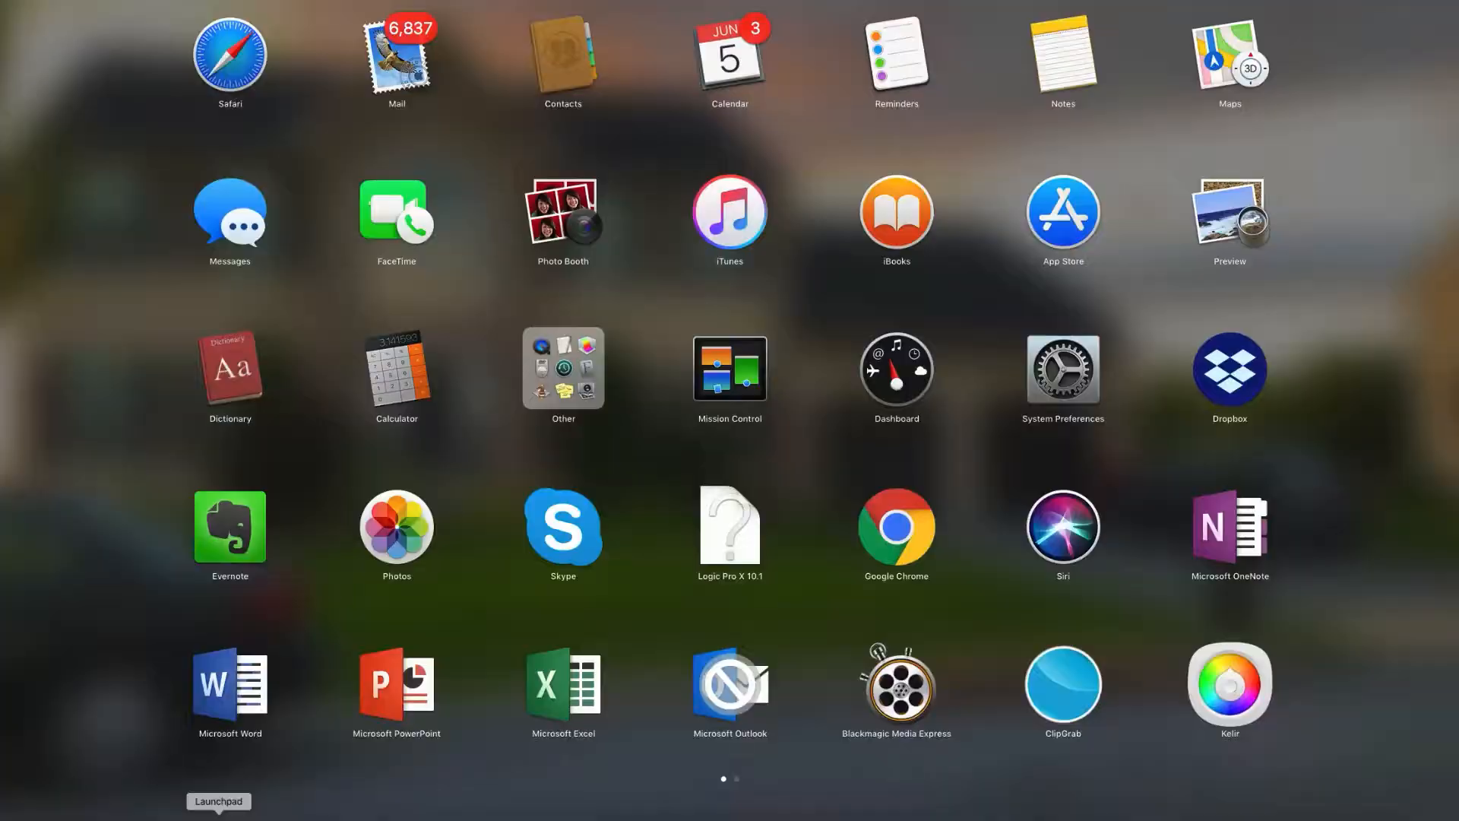
pyautogui.click(1063, 684)
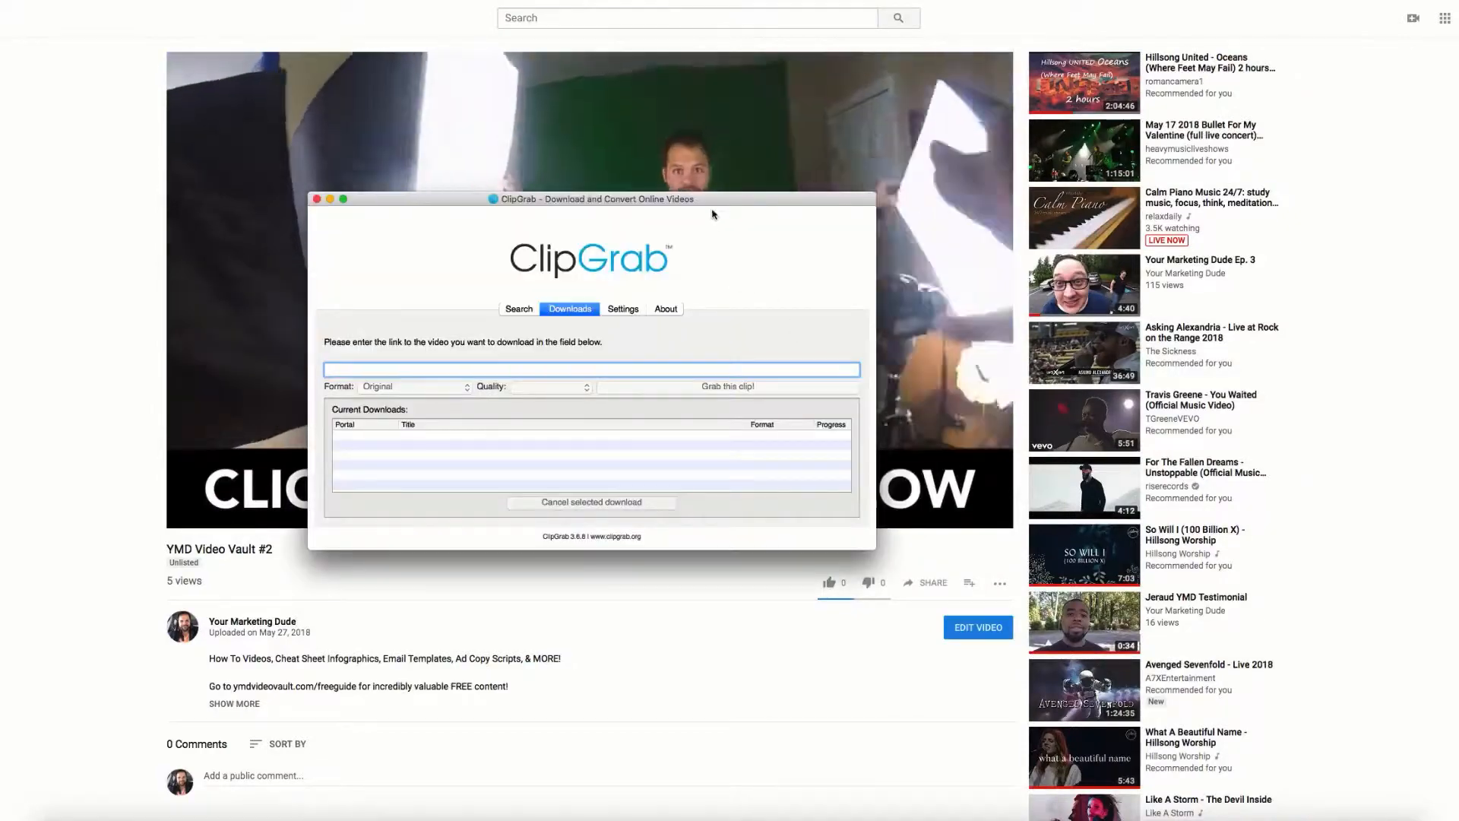
pyautogui.moveTo(719, 201); pyautogui.dragTo(1418, 358)
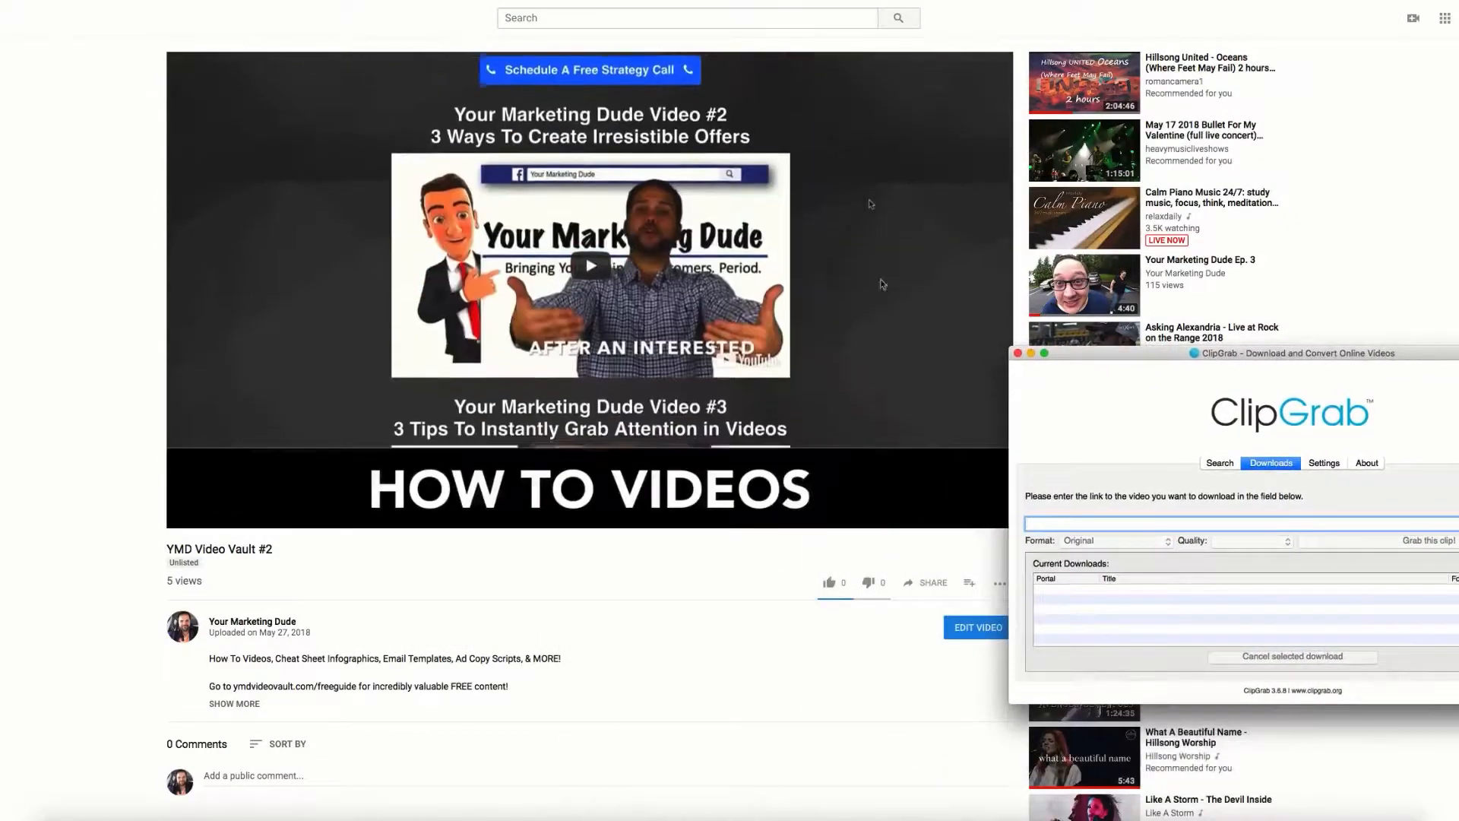
pyautogui.click(929, 583)
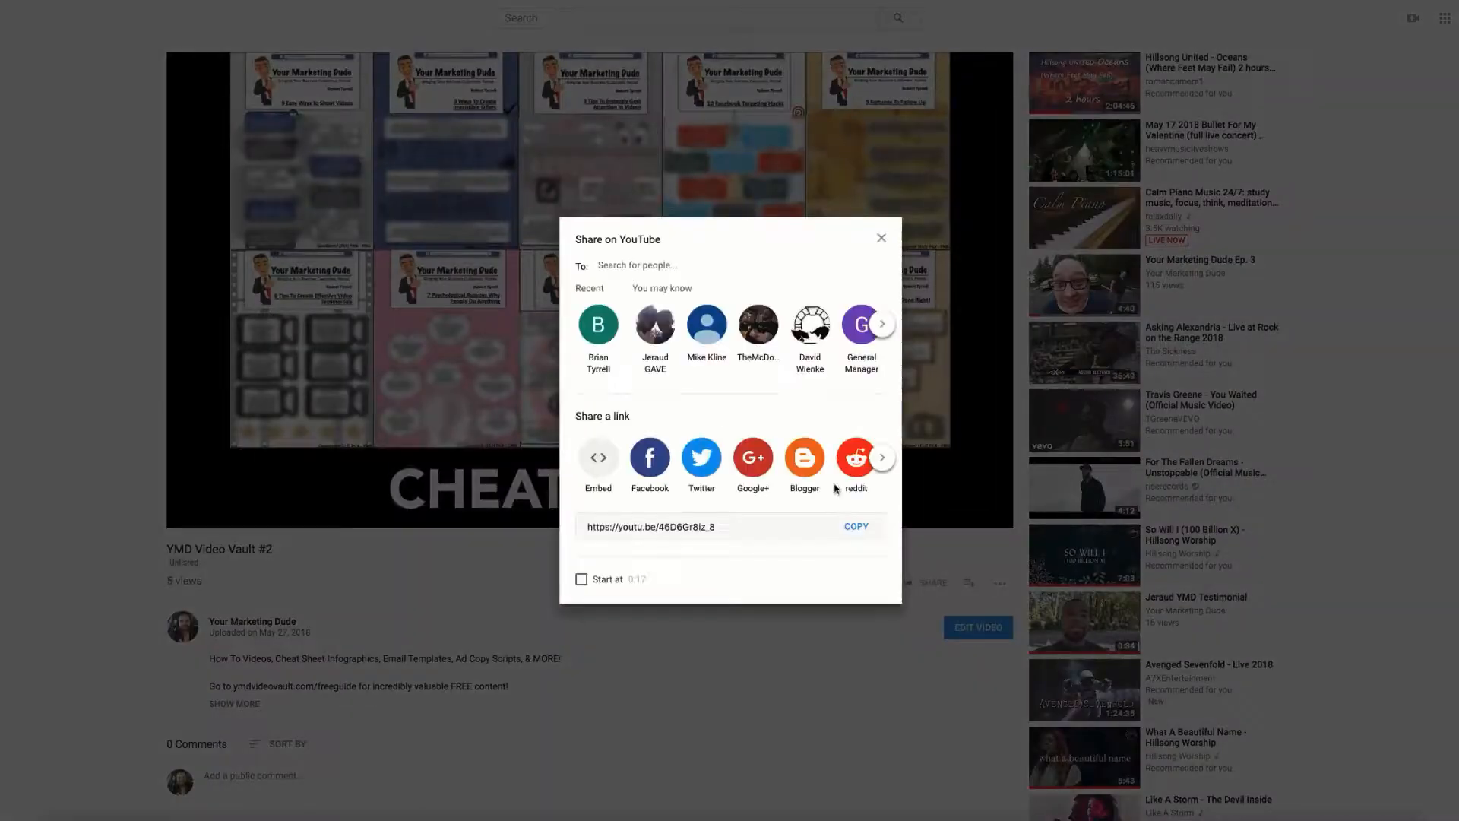
pyautogui.click(857, 528)
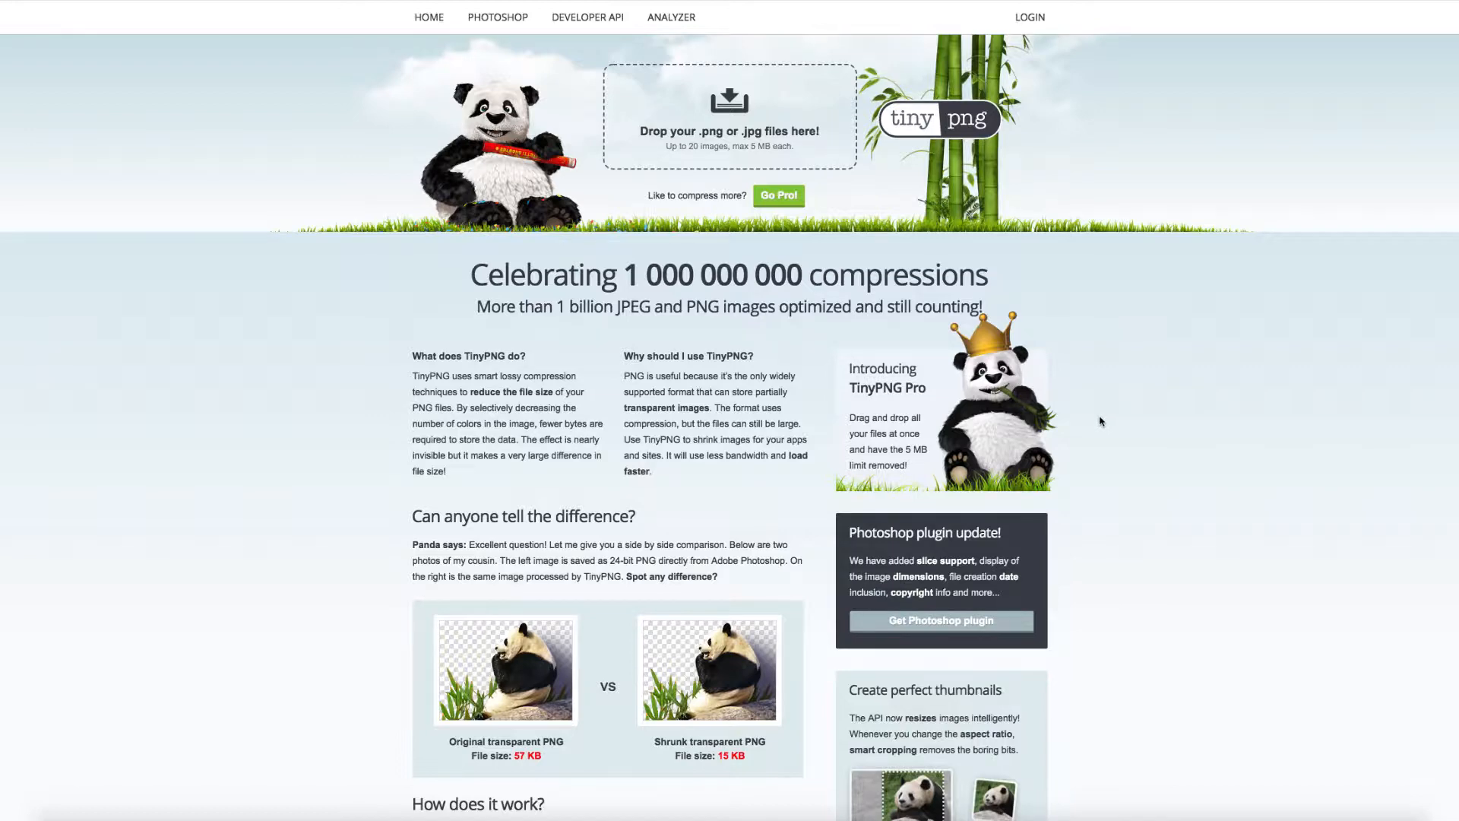
# Read through the TinyPNG home page and the Your Marketing Dude website down to its benefits section.
pyautogui.scroll(-4, 1100, 421)
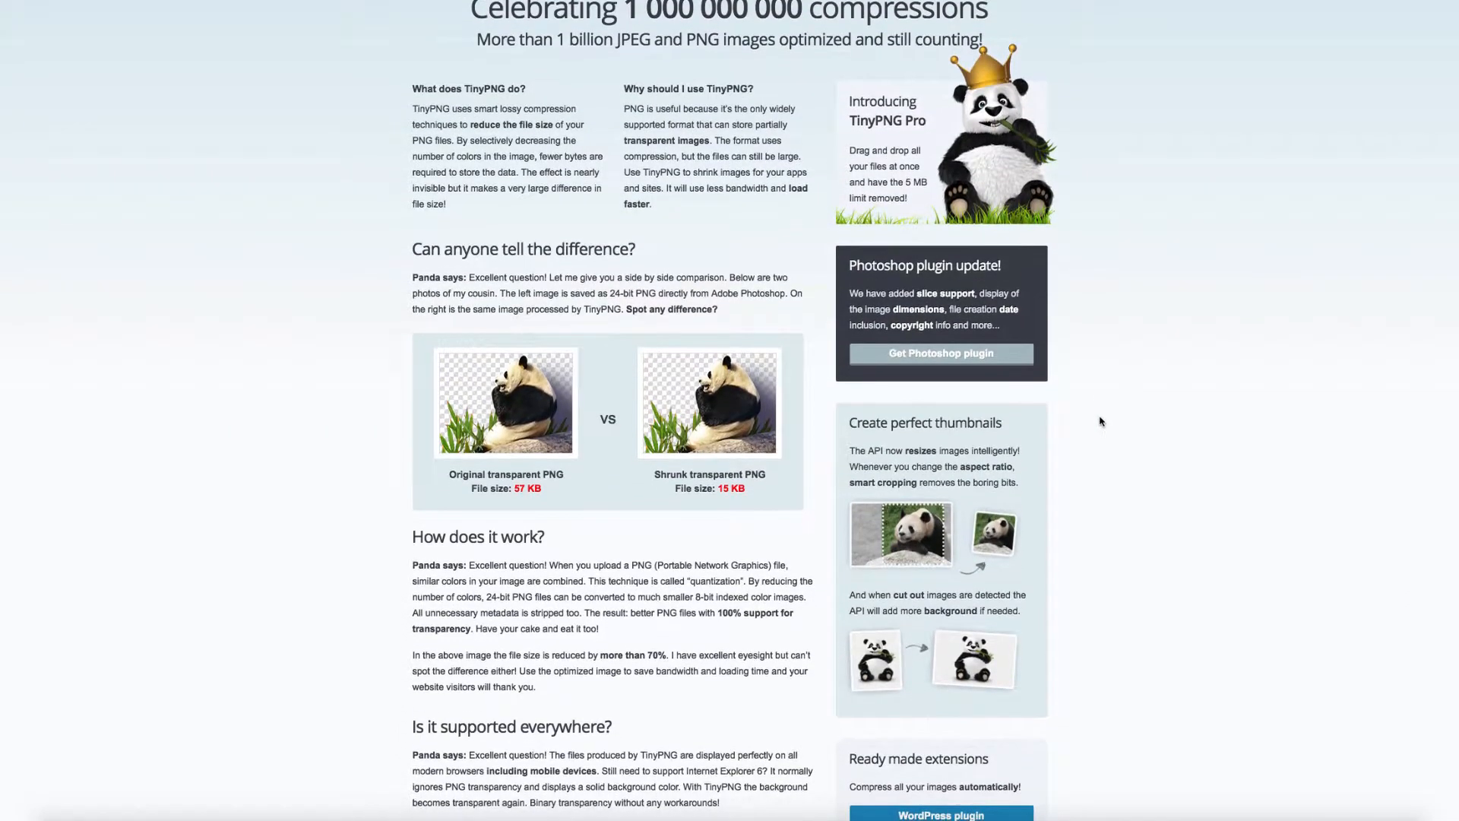
pyautogui.scroll(-3, 1100, 421)
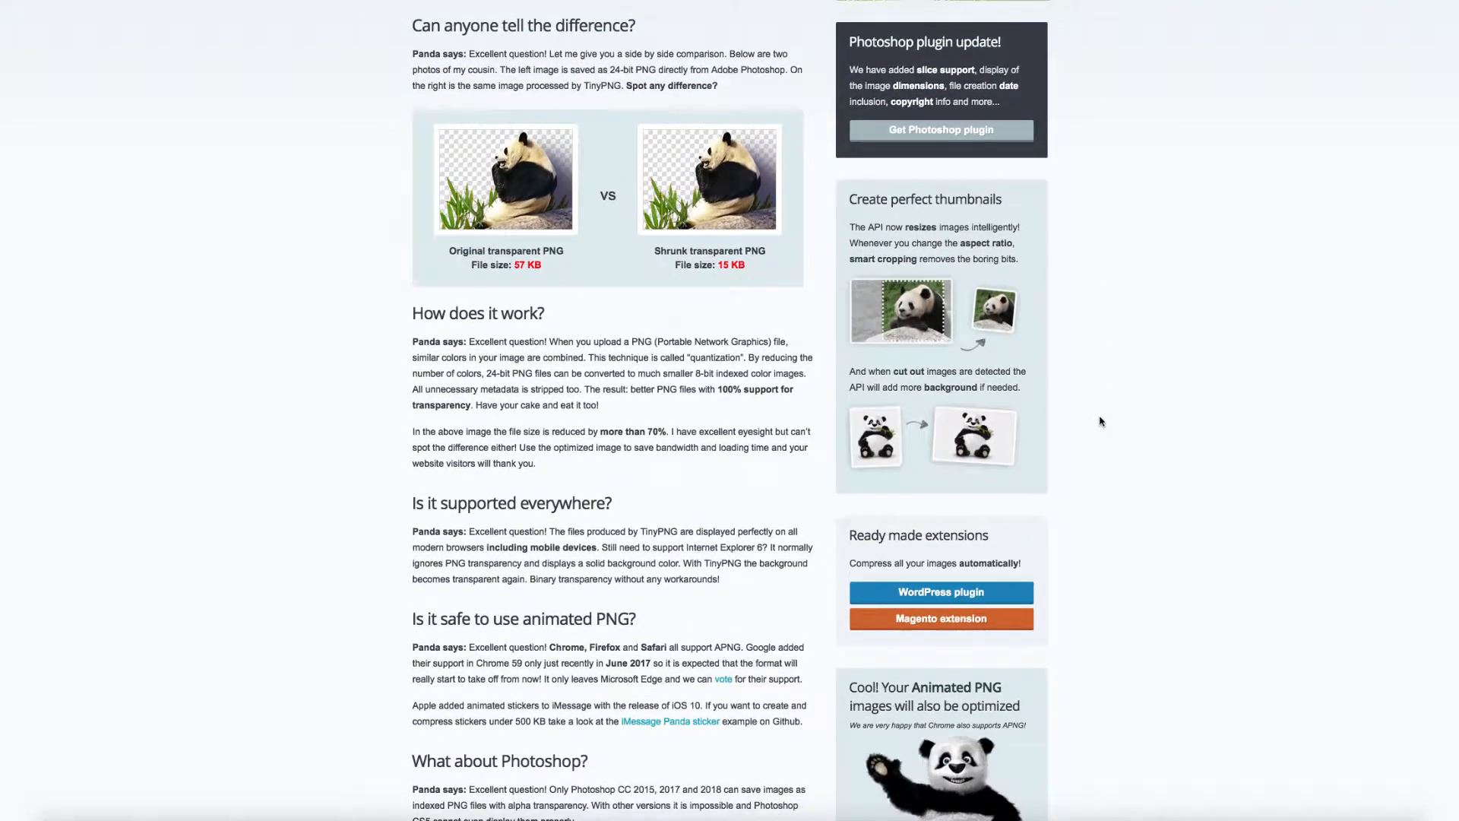
pyautogui.scroll(-3, 1100, 421)
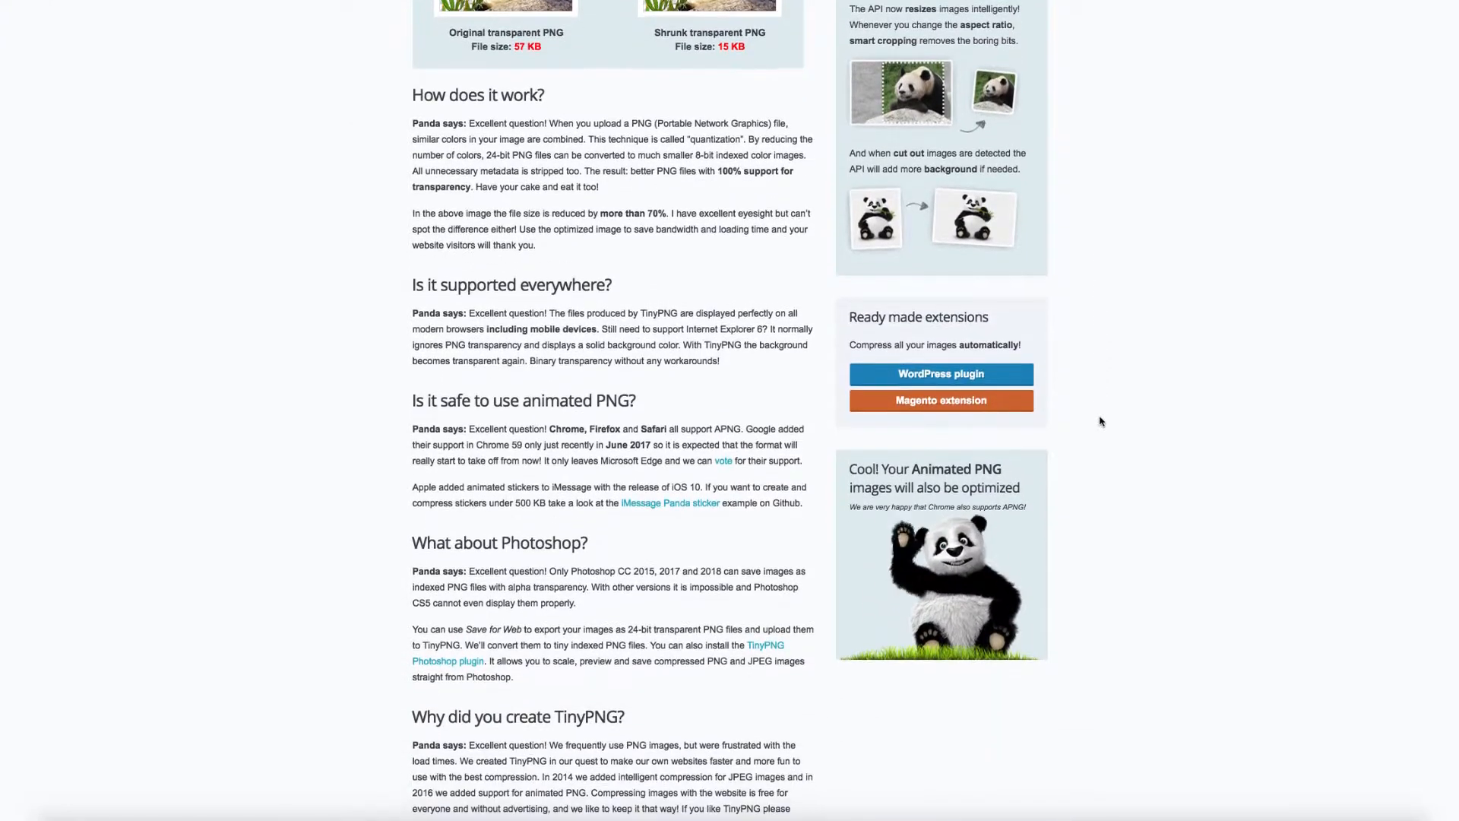
pyautogui.scroll(-3, 1100, 421)
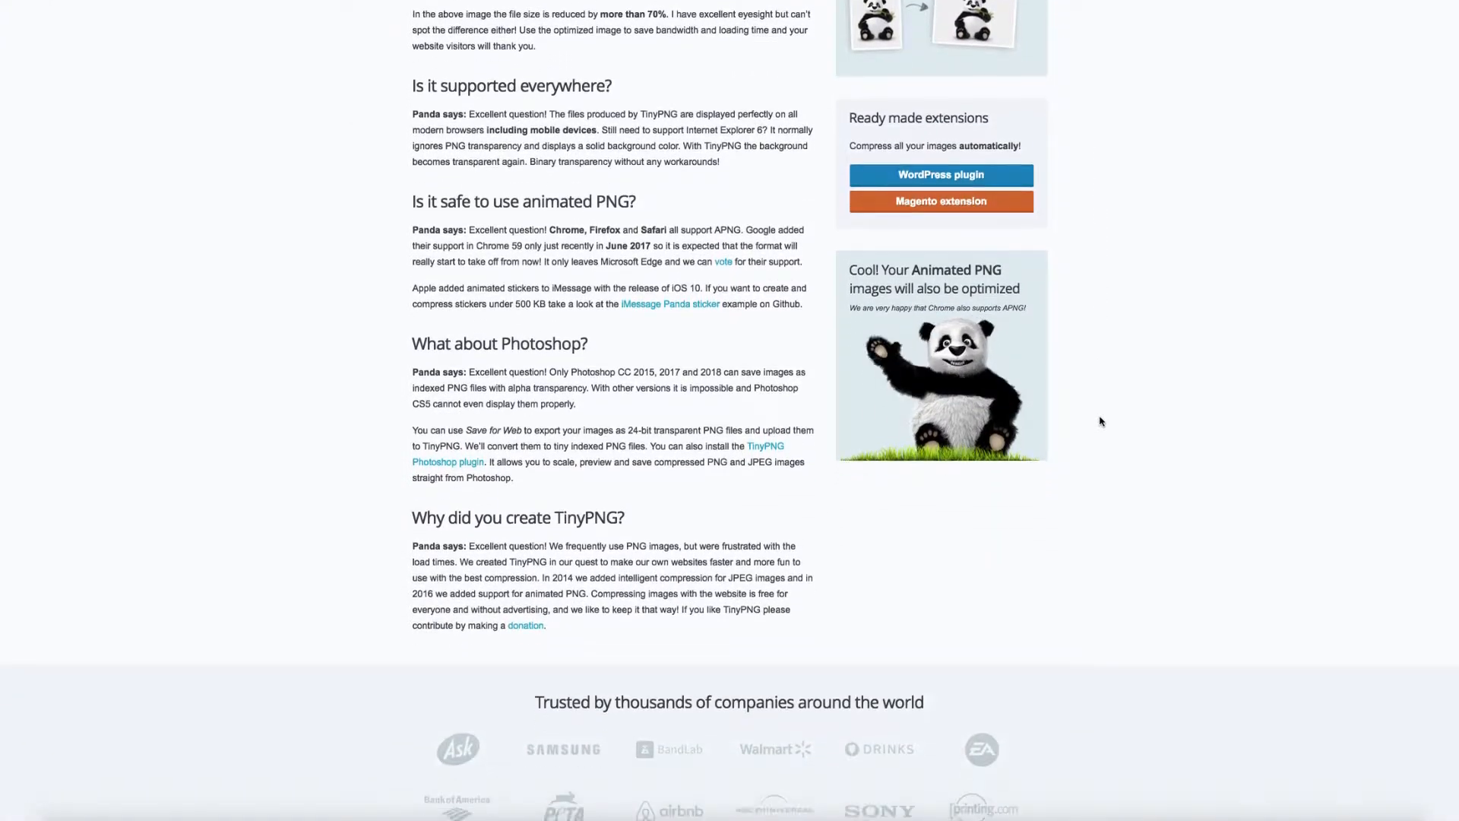
pyautogui.scroll(-5, 1100, 421)
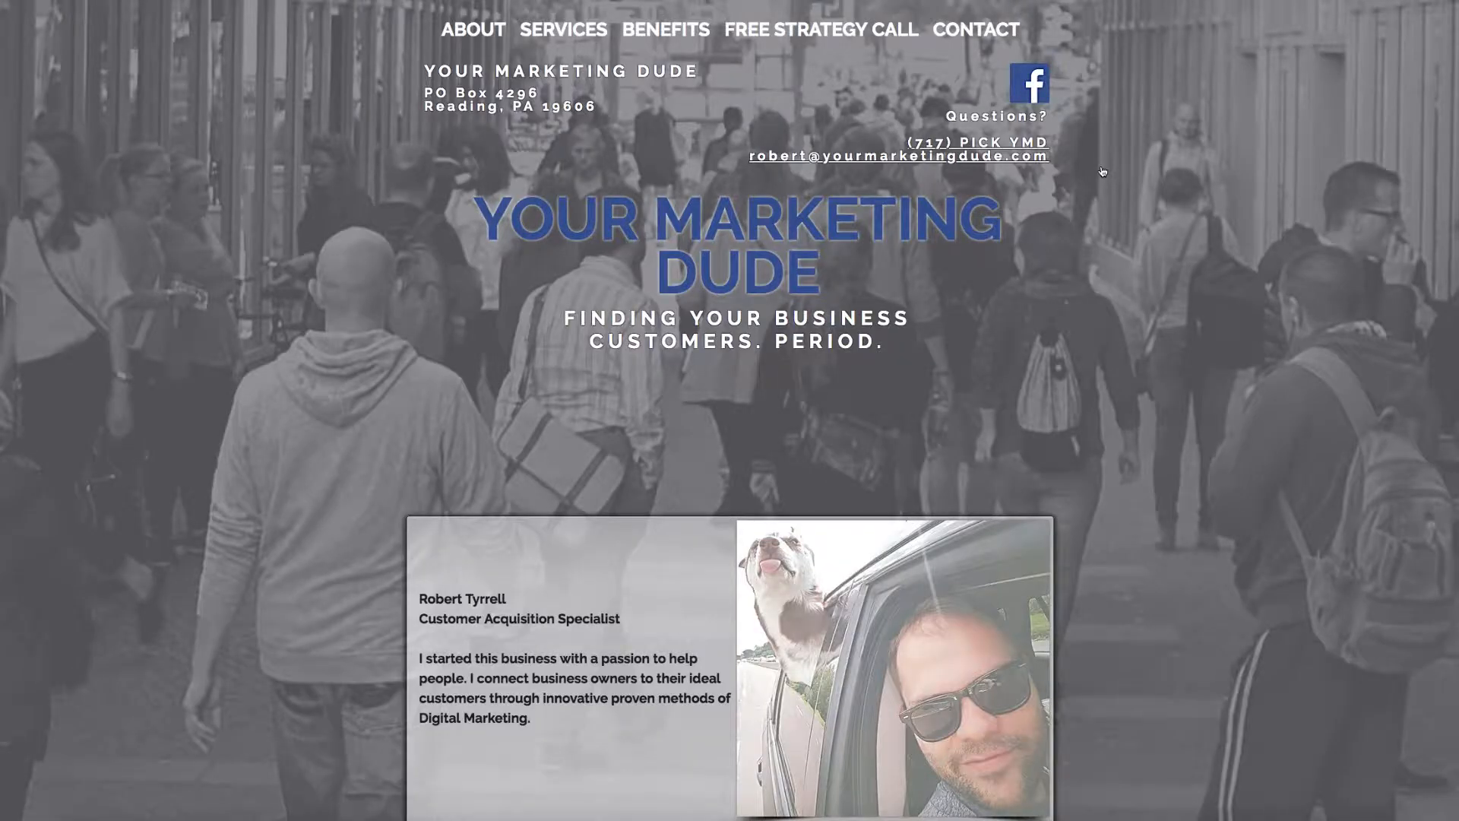
pyautogui.scroll(-6, 1102, 171)
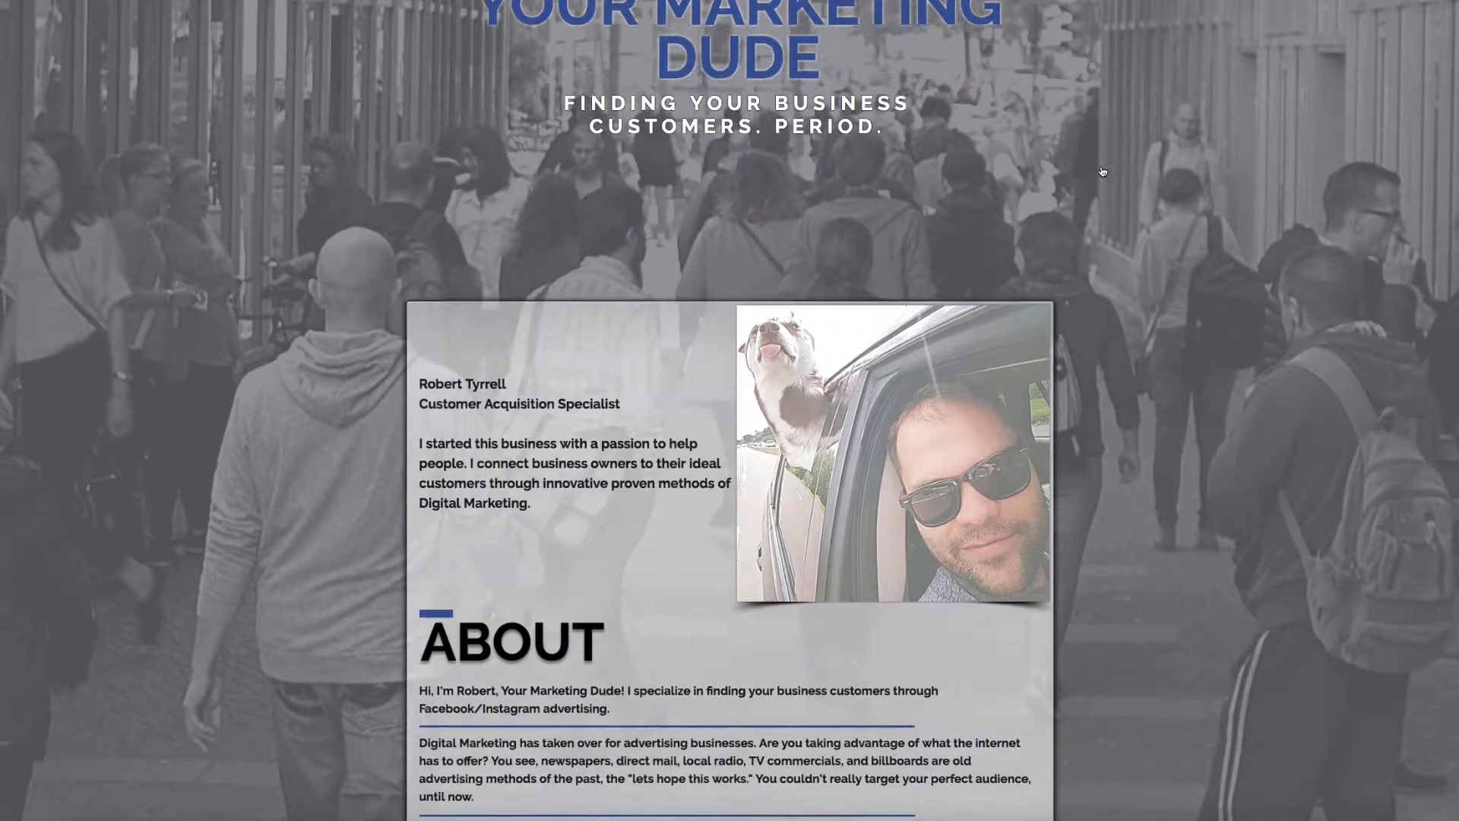
pyautogui.scroll(-20, 1102, 172)
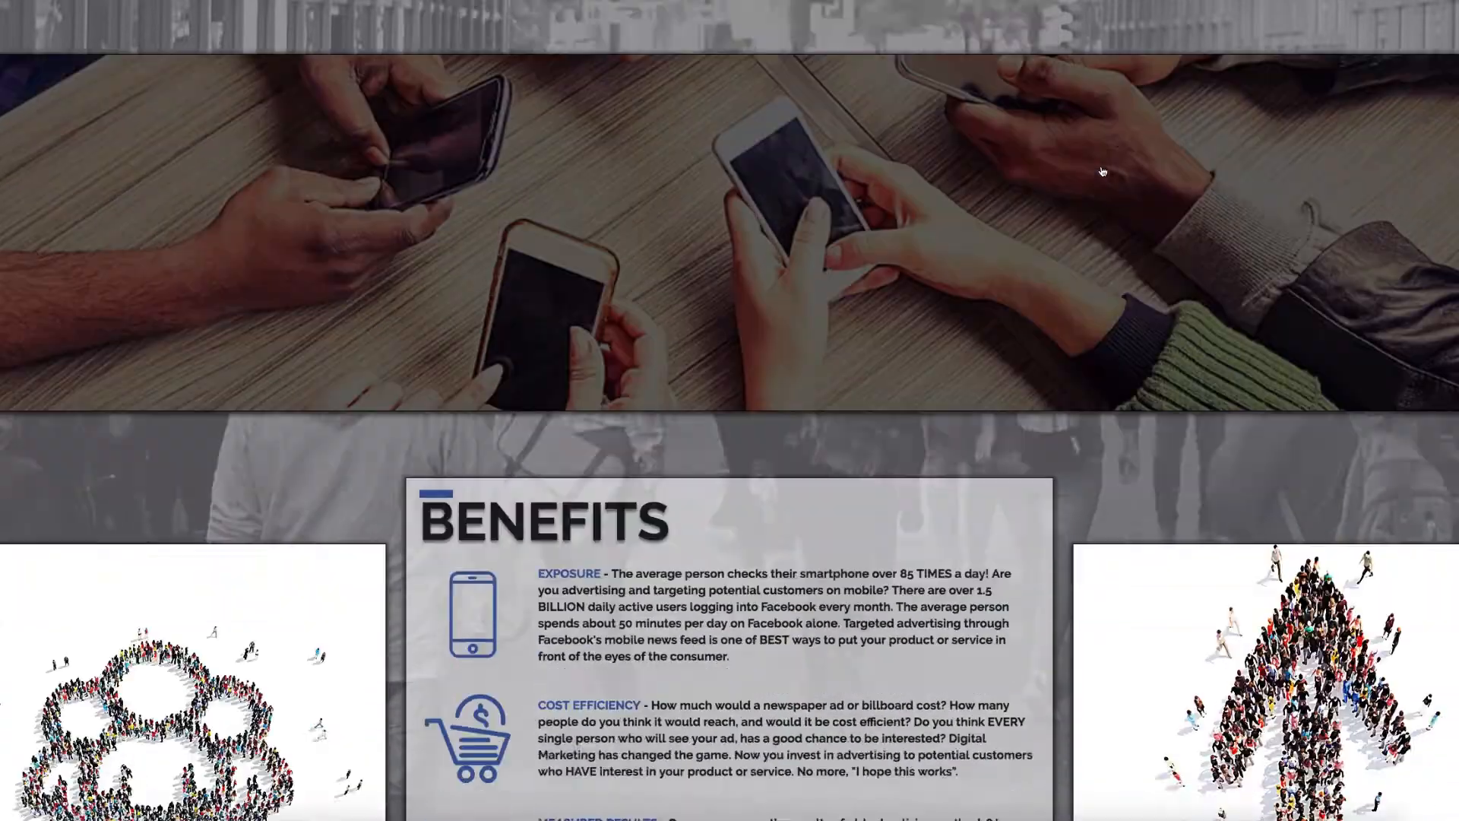
pyautogui.scroll(-10, 1103, 172)
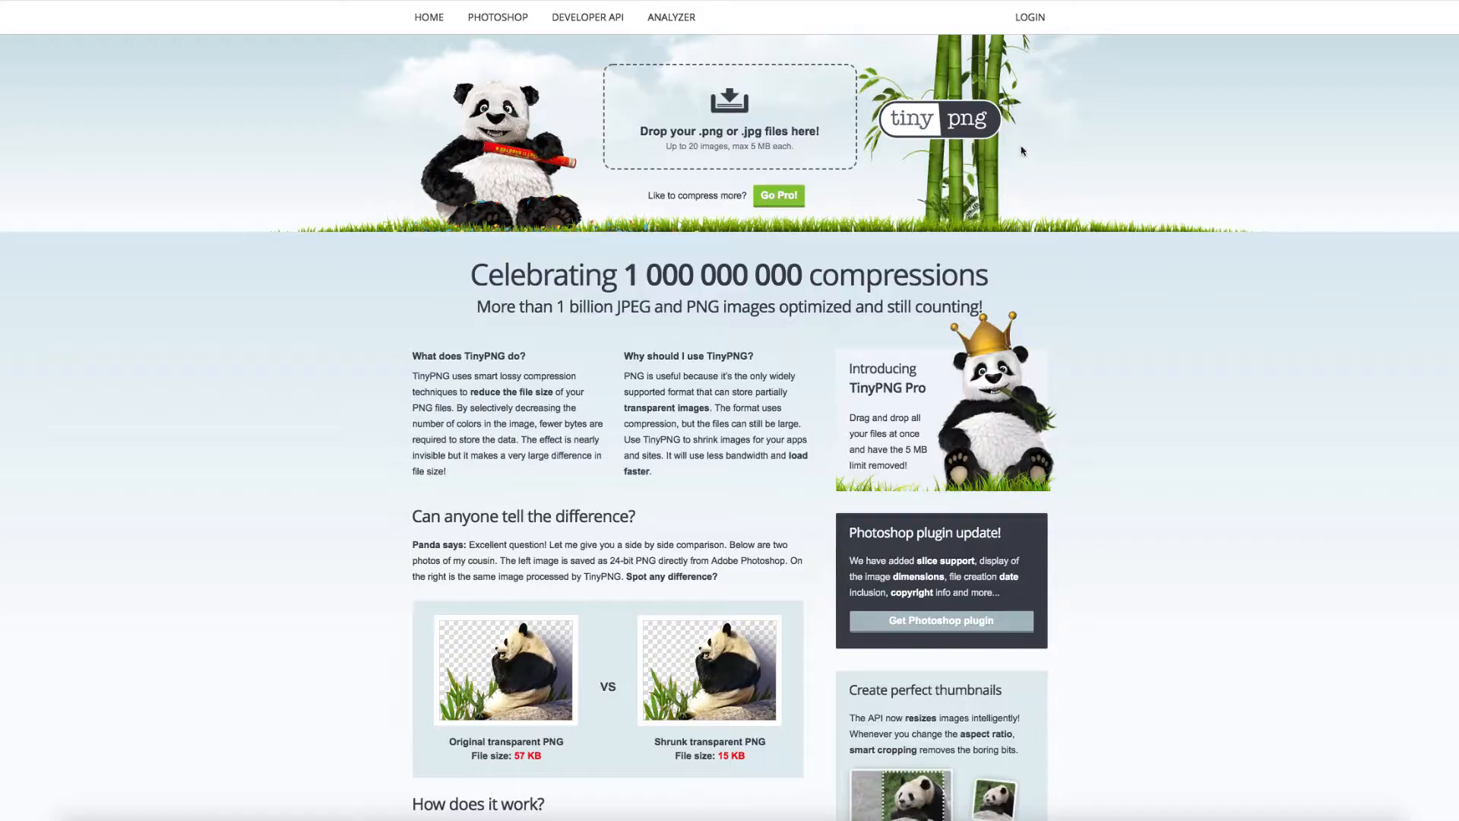
# Compress the desktop image vault door.JPG with TinyPNG and download the compressed file.
pyautogui.click(760, 121)
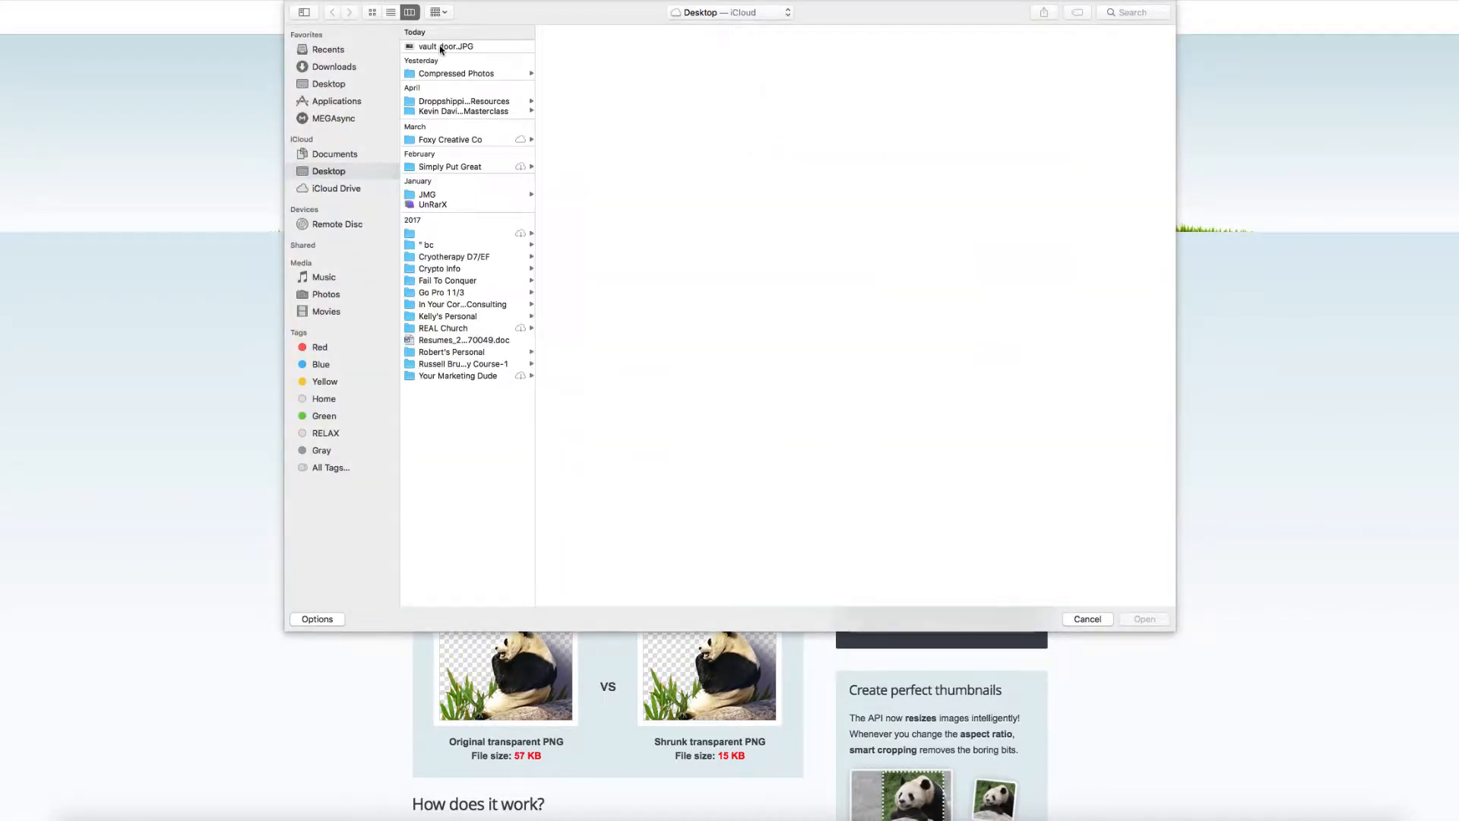
pyautogui.click(441, 47)
pyautogui.doubleClick(441, 47)
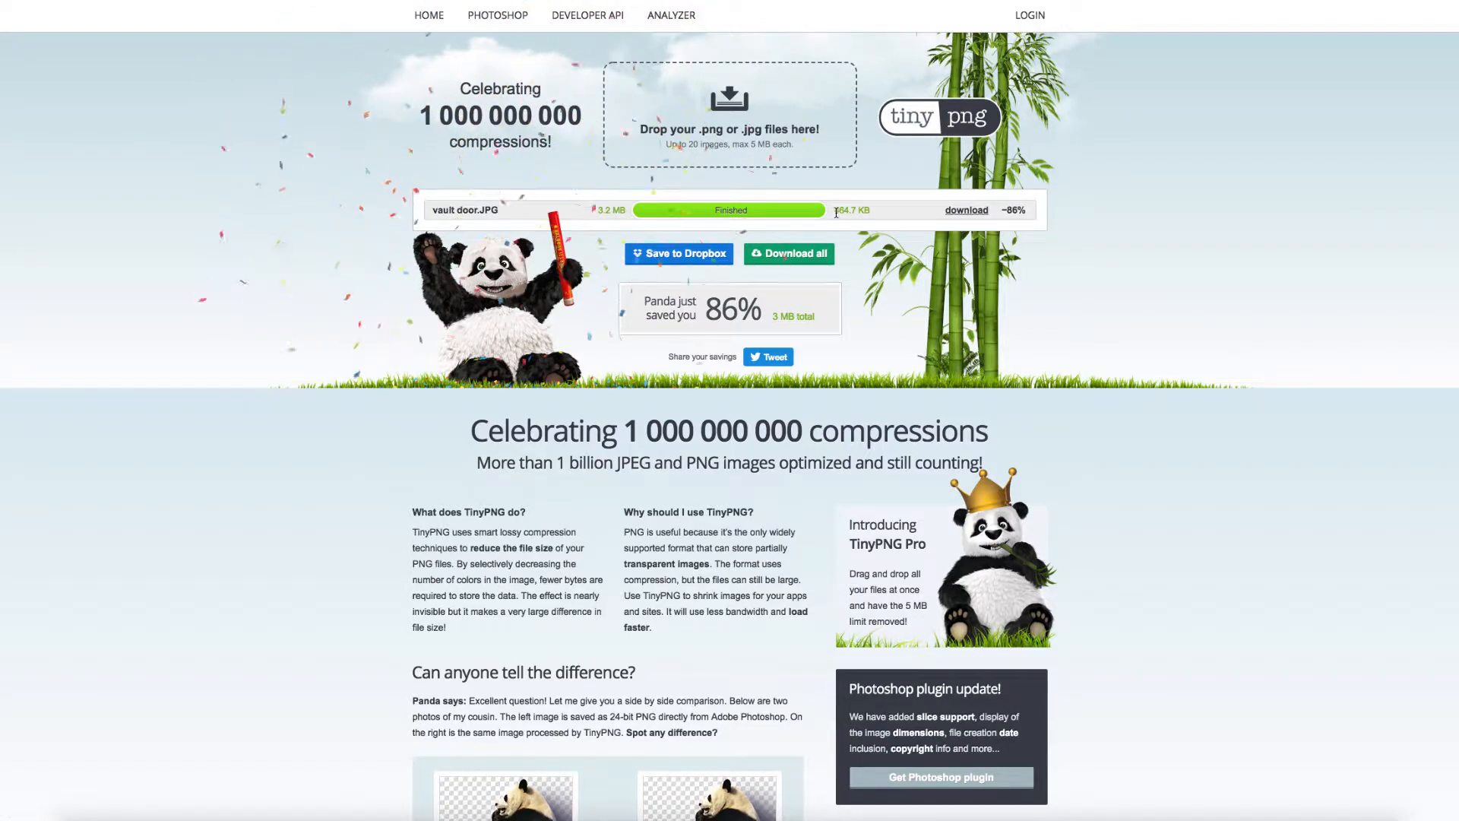
pyautogui.click(957, 210)
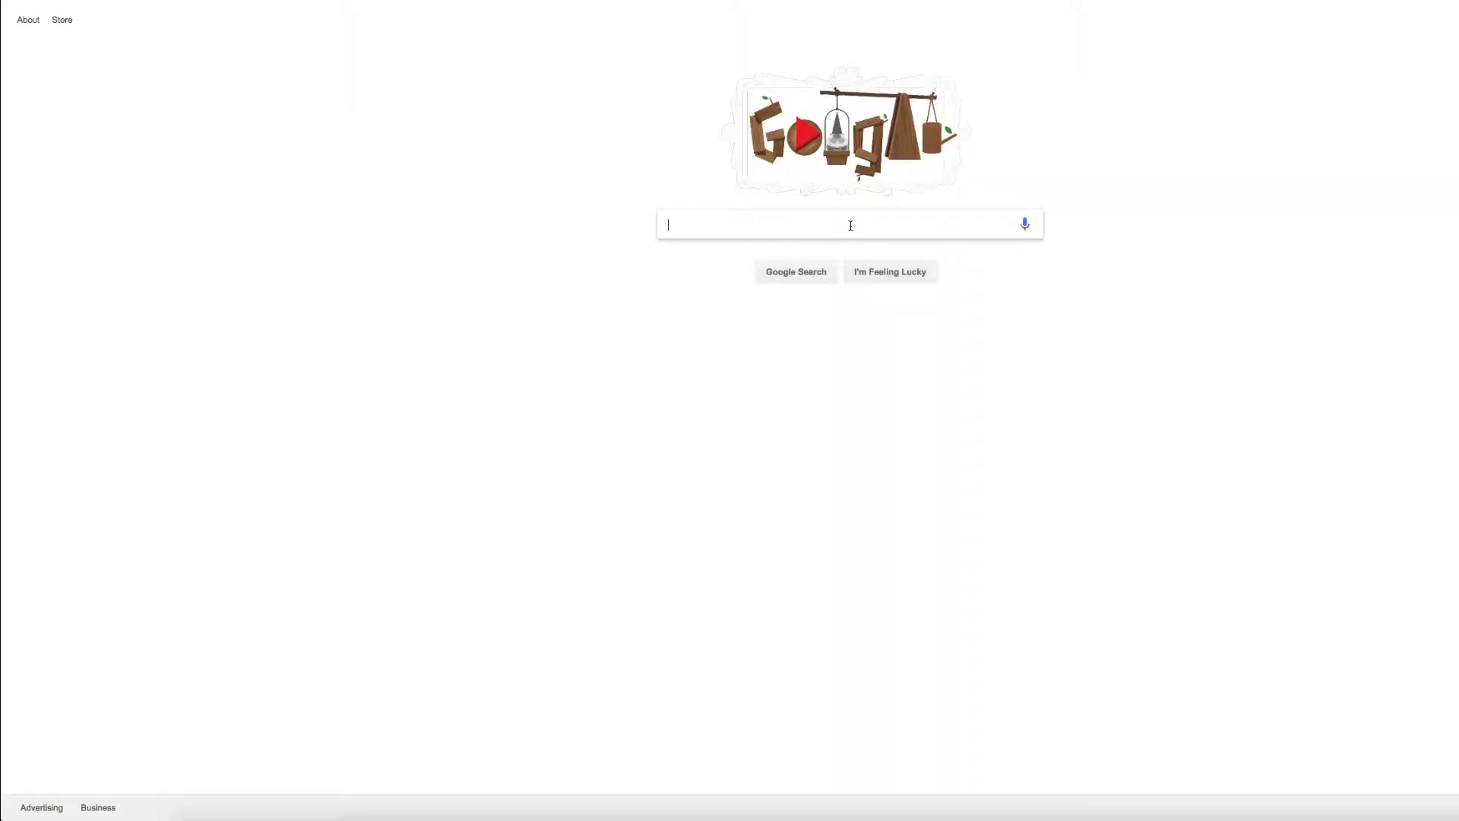
pyautogui.write('w')
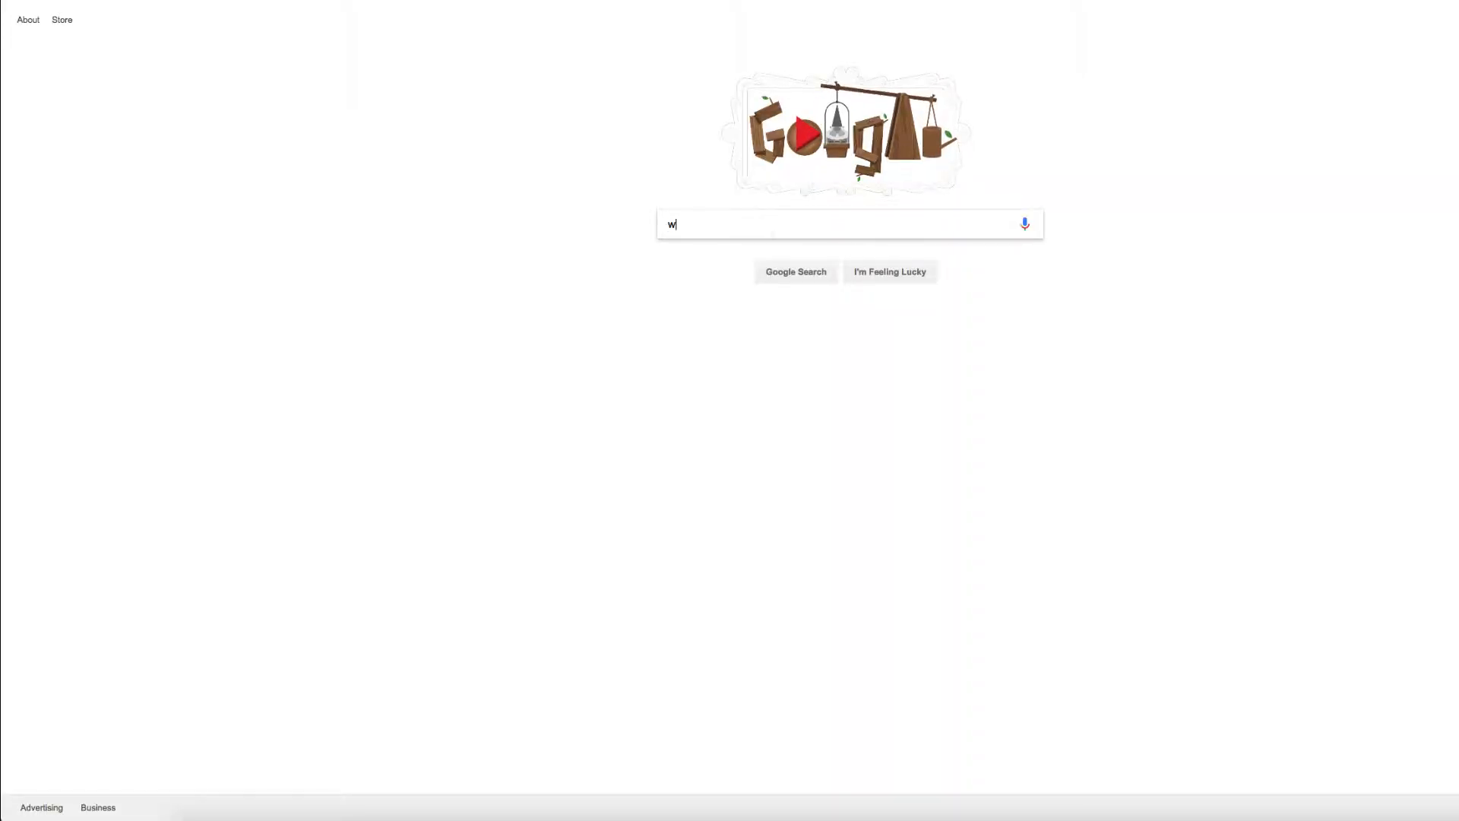
pyautogui.write('ww.keyc')
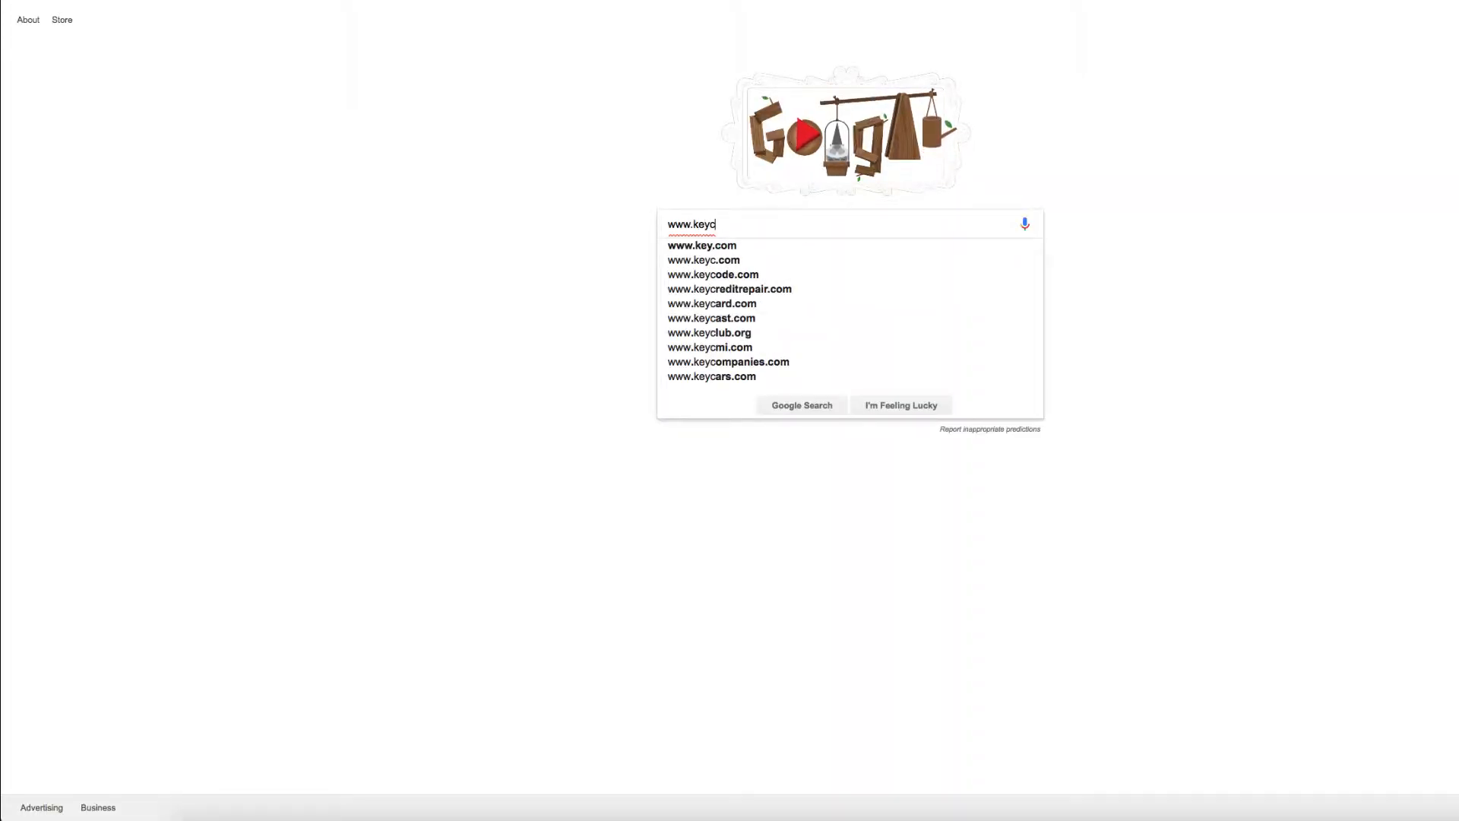
pyautogui.write('dn.com')
pyautogui.press('Return')
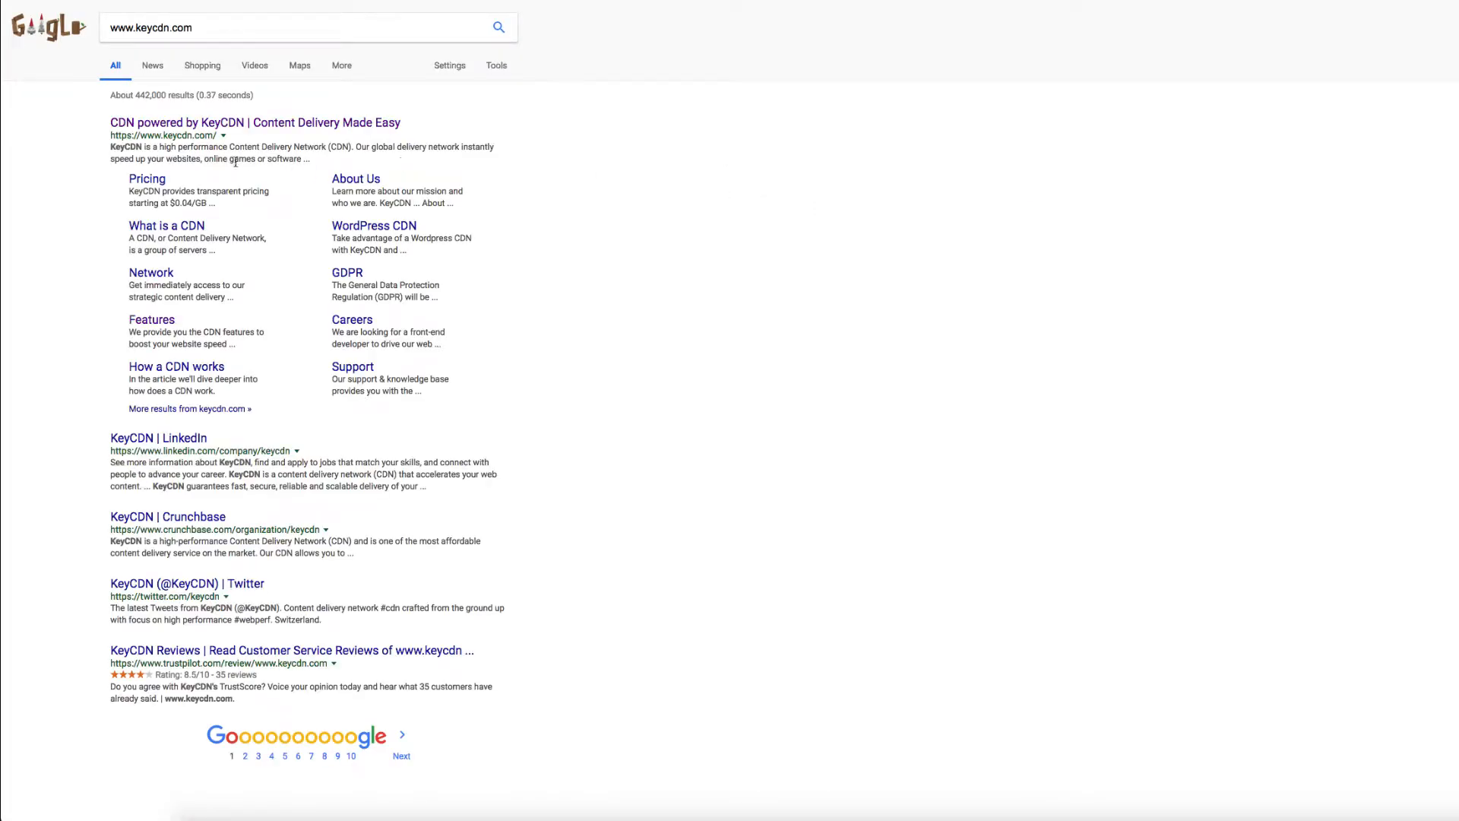
pyautogui.click(231, 124)
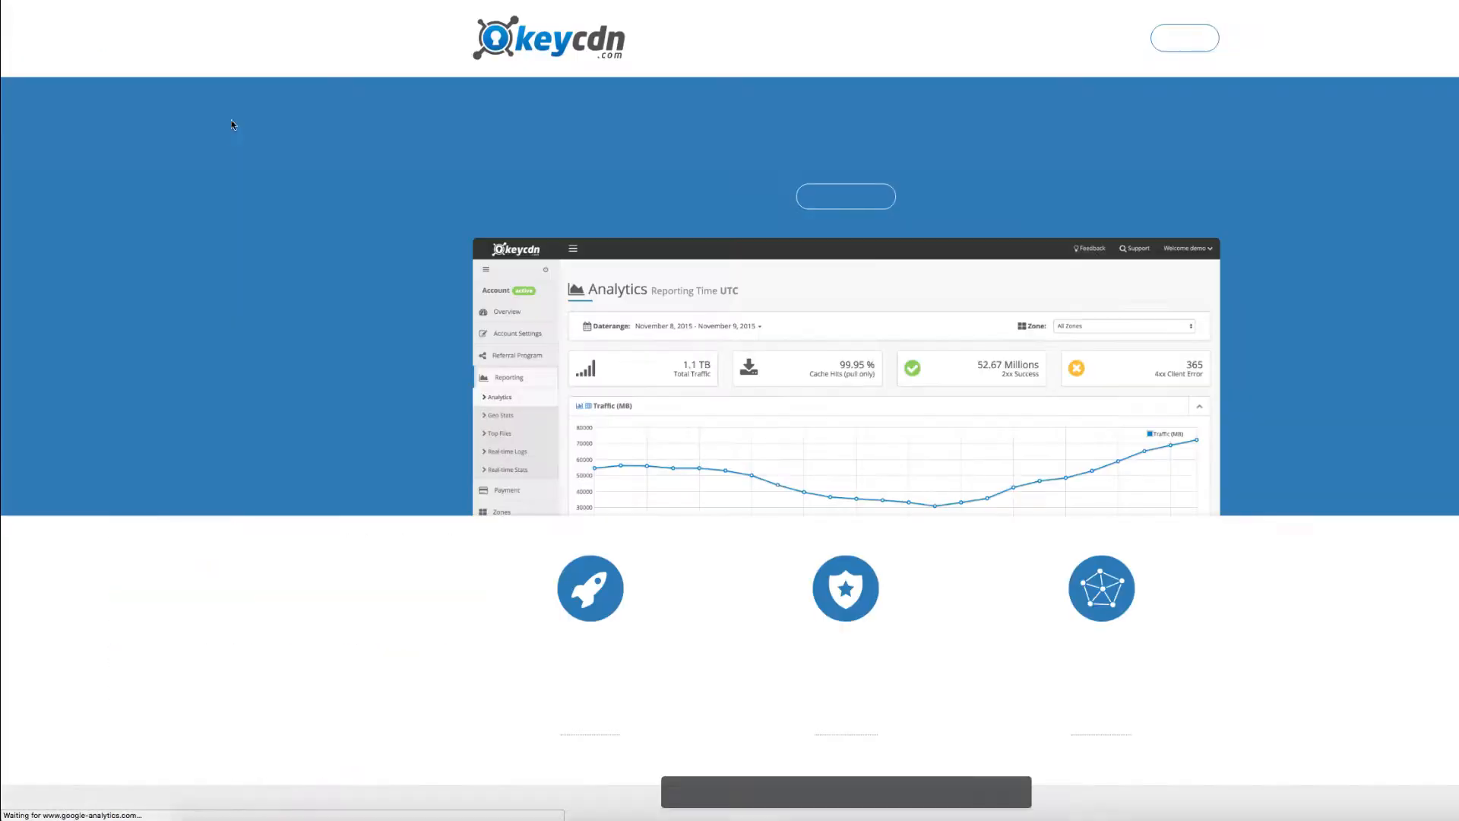
# Open the KeyCDN Tools page and go to its Site Speed Test.
pyautogui.scroll(-20, 1292, 227)
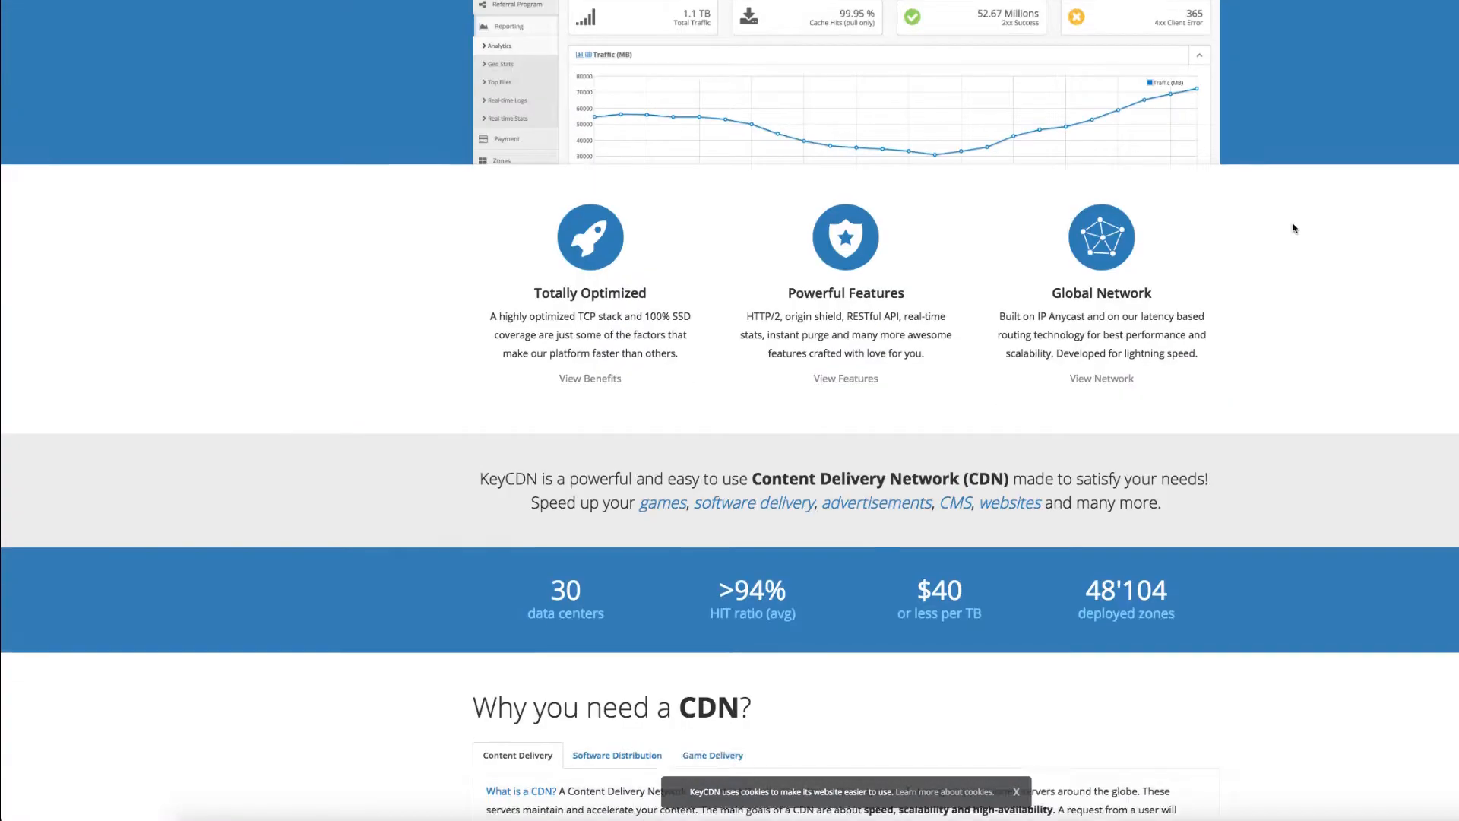
pyautogui.click(831, 705)
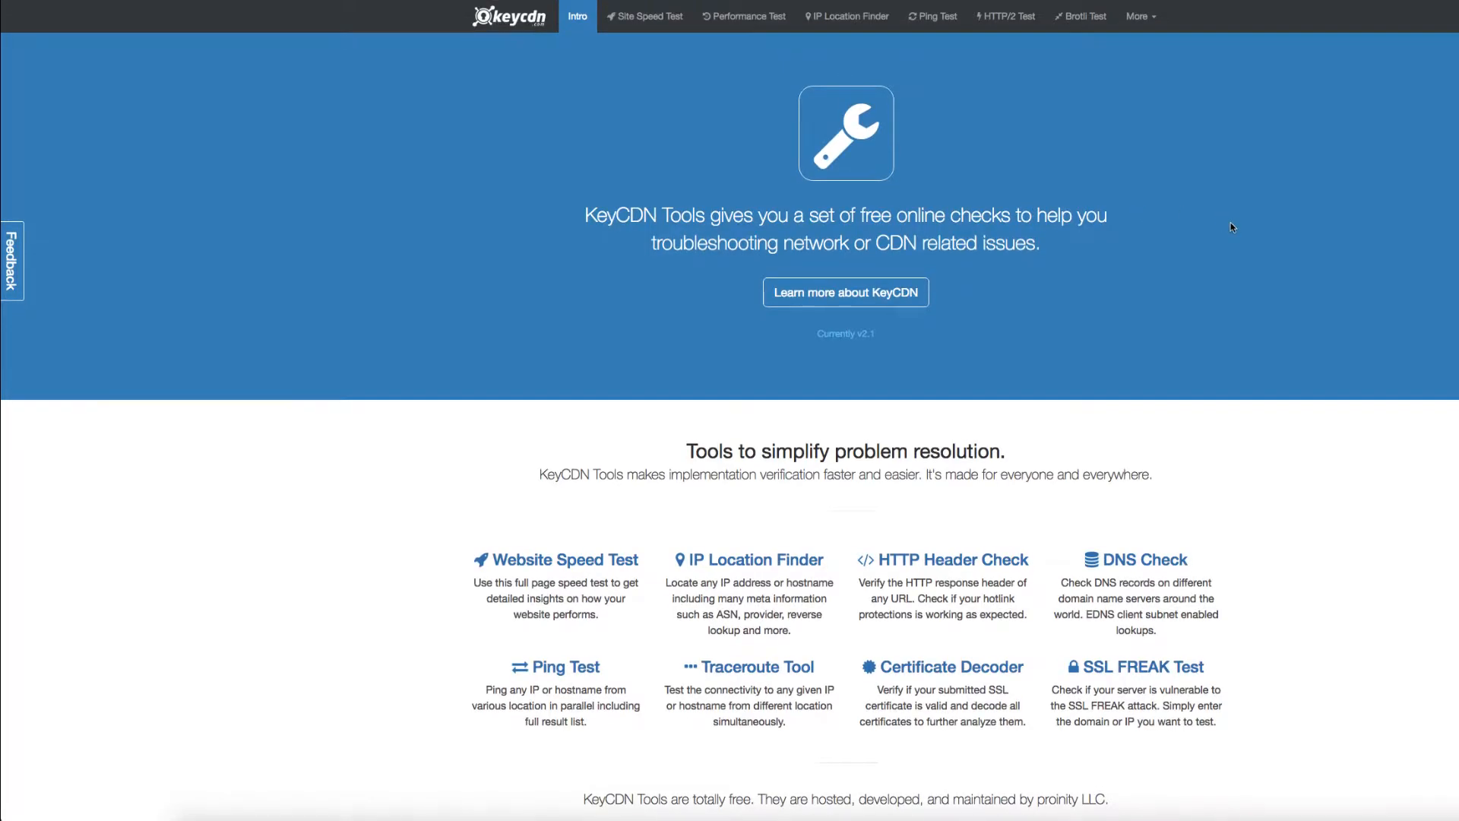
pyautogui.click(646, 16)
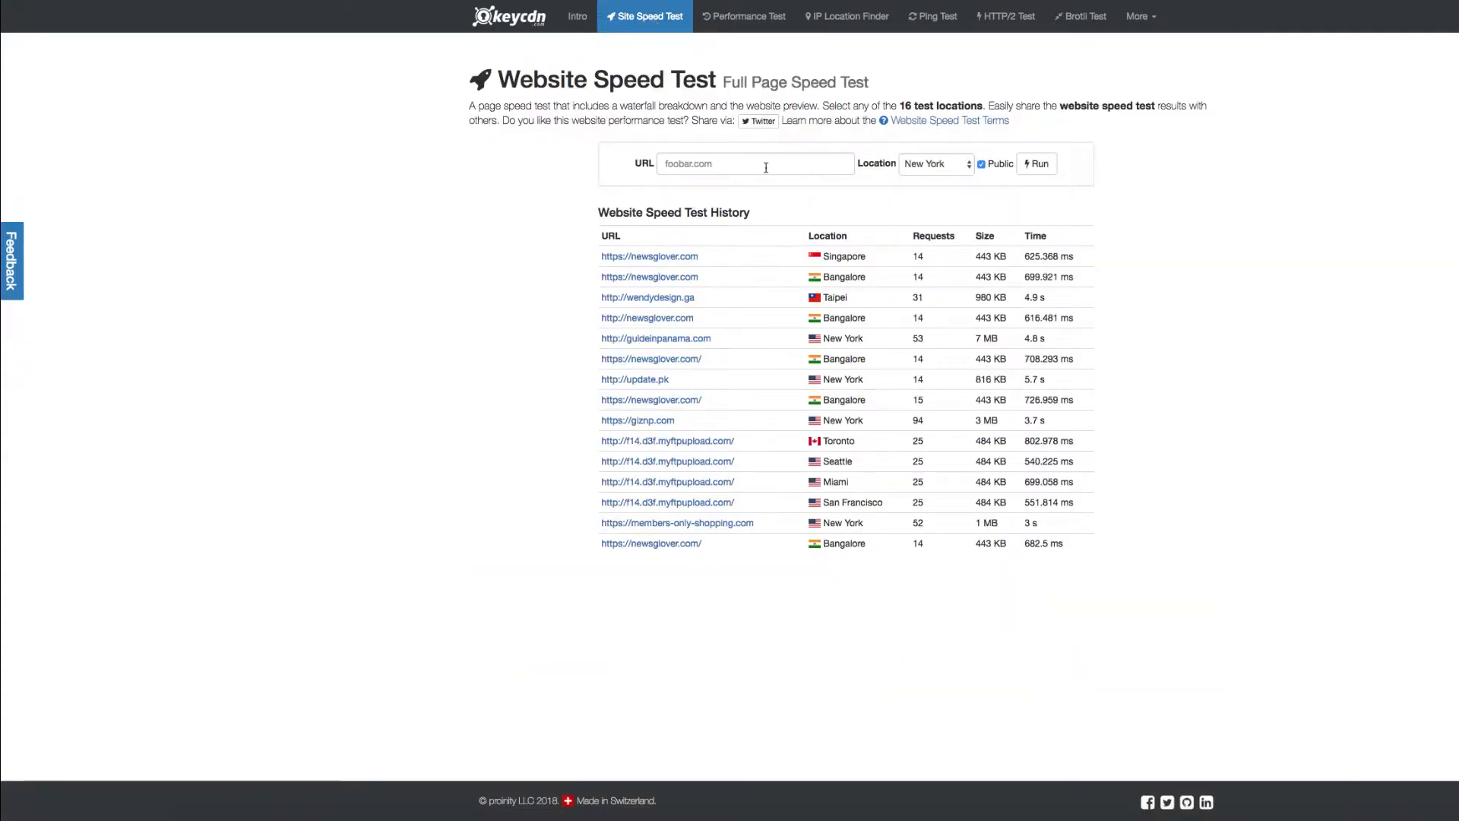
pyautogui.click(766, 166)
pyautogui.write('ww')
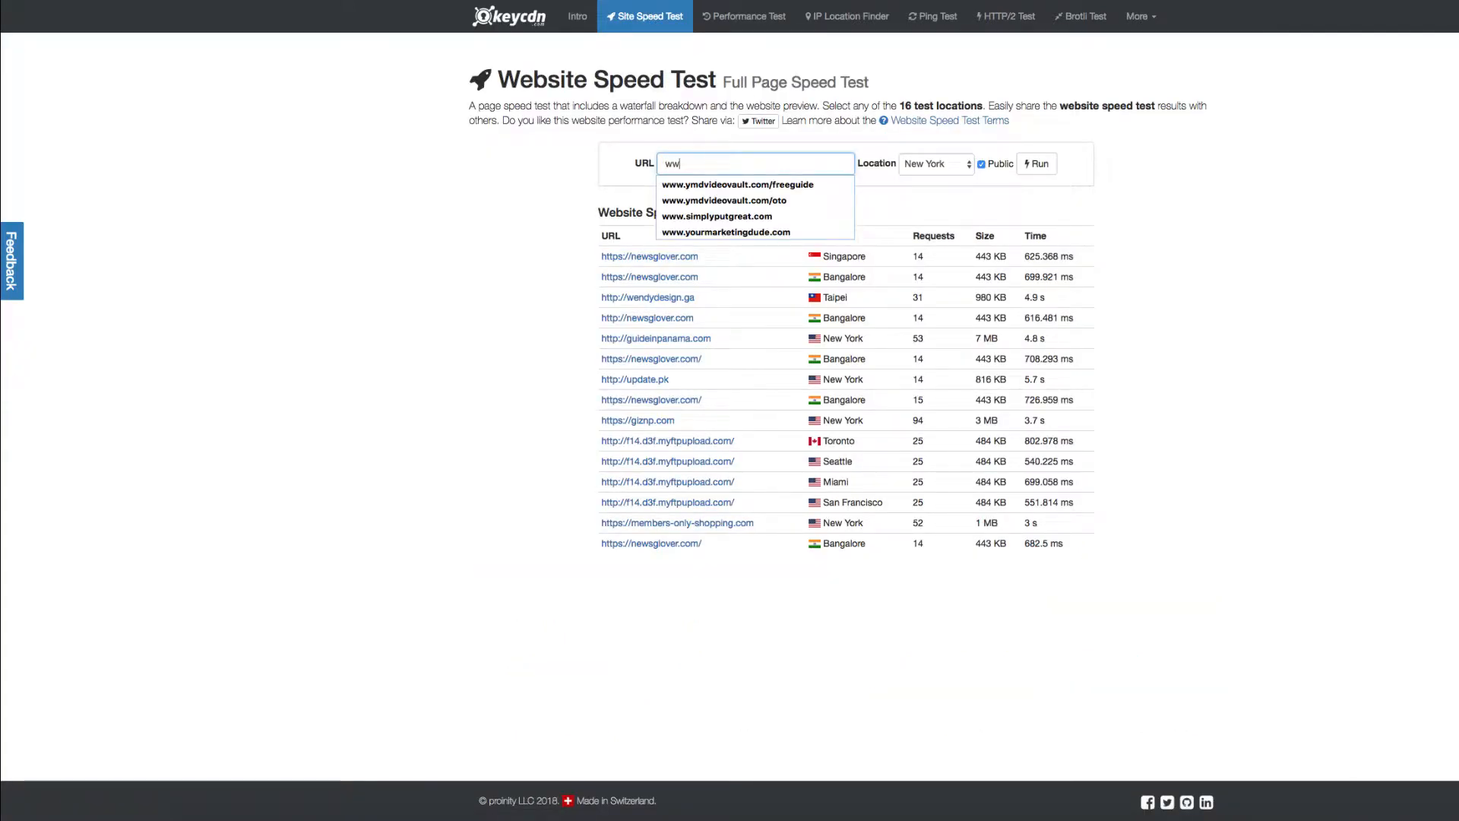
pyautogui.write('w.ymdvideov')
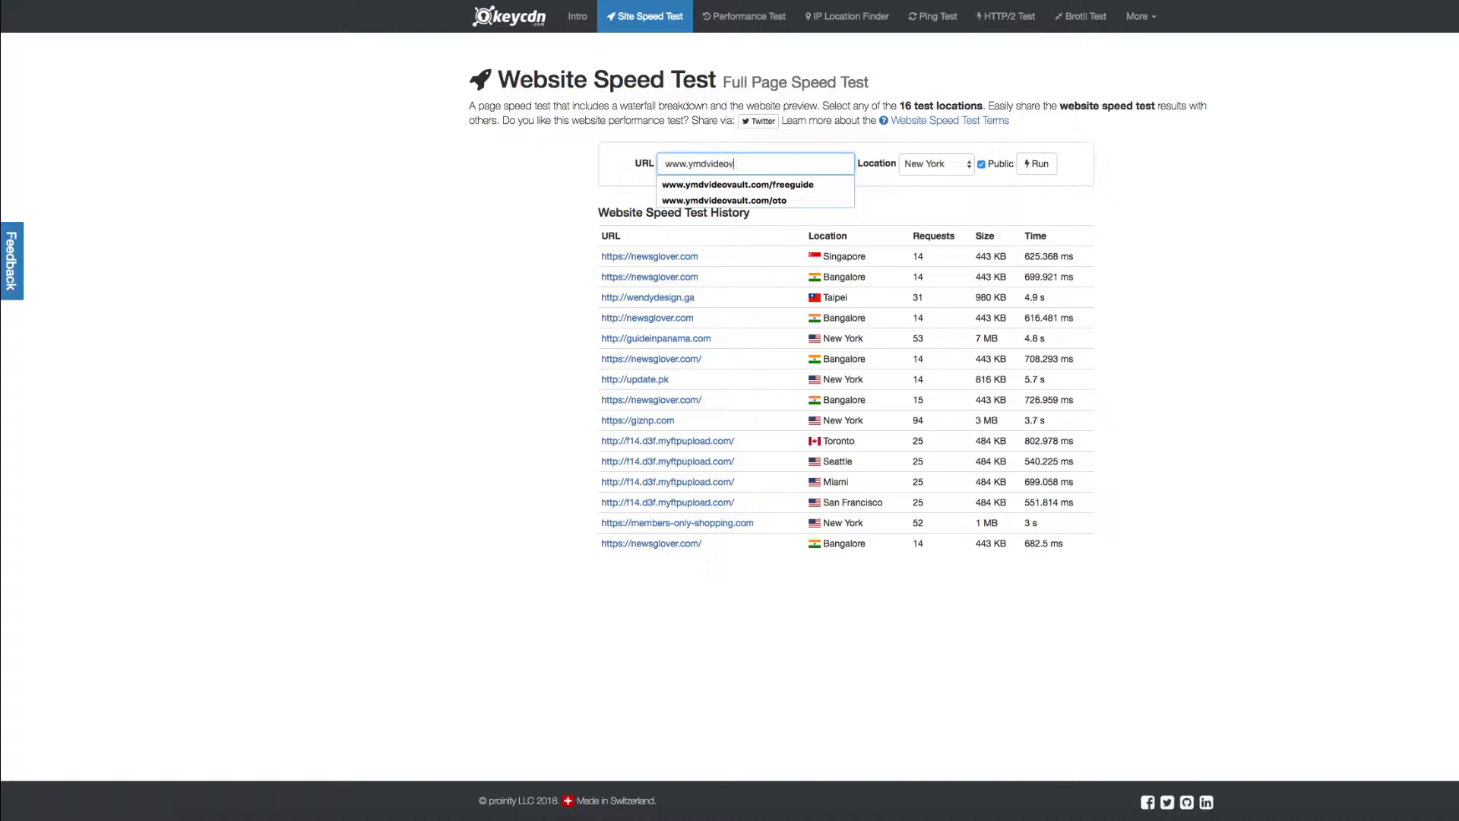
pyautogui.write('ault.com/free')
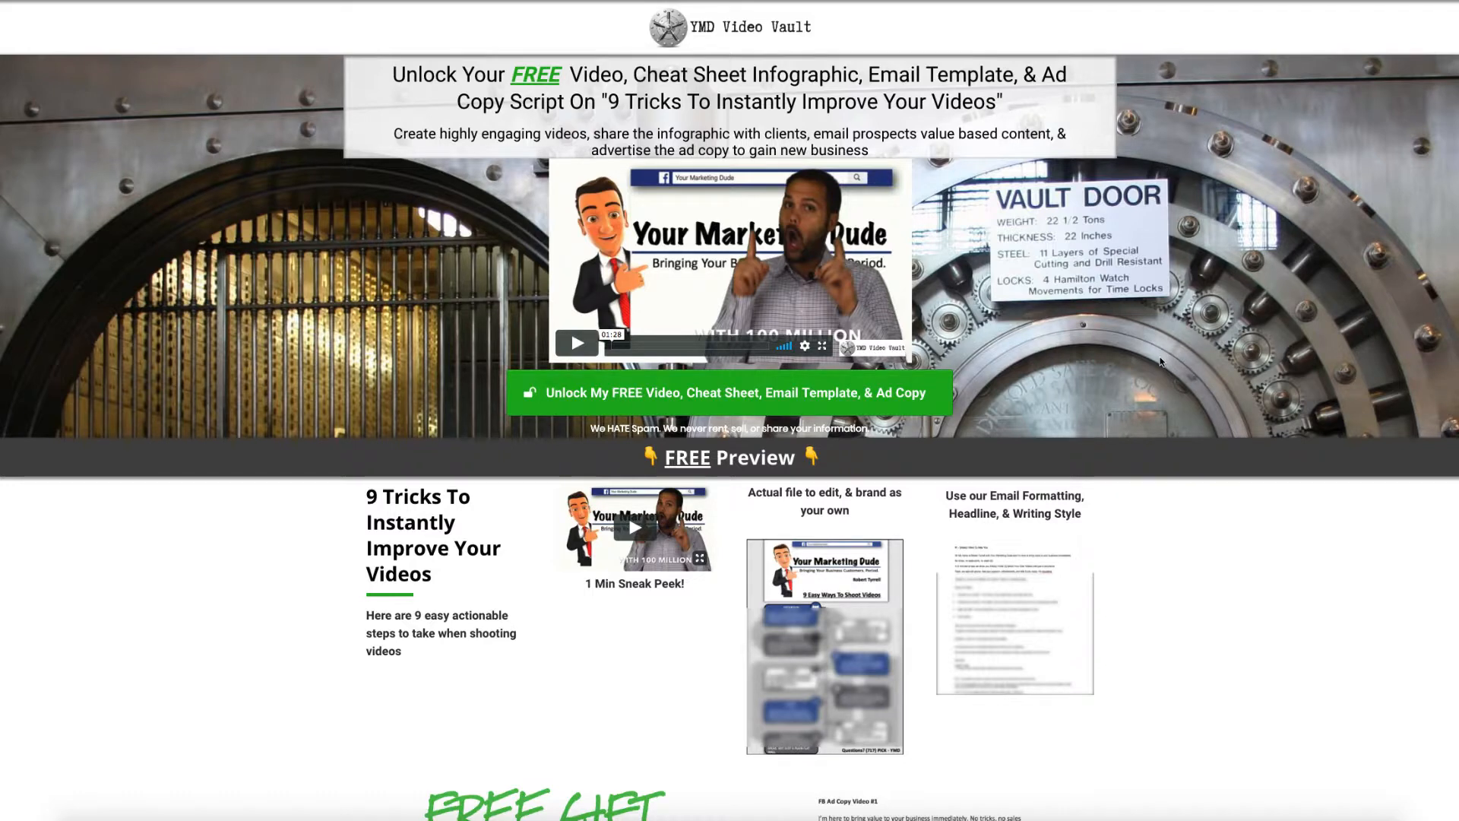
# Look through the YMD Video Vault landing page from the vault door header to the outtakes section.
pyautogui.scroll(-2, 1160, 362)
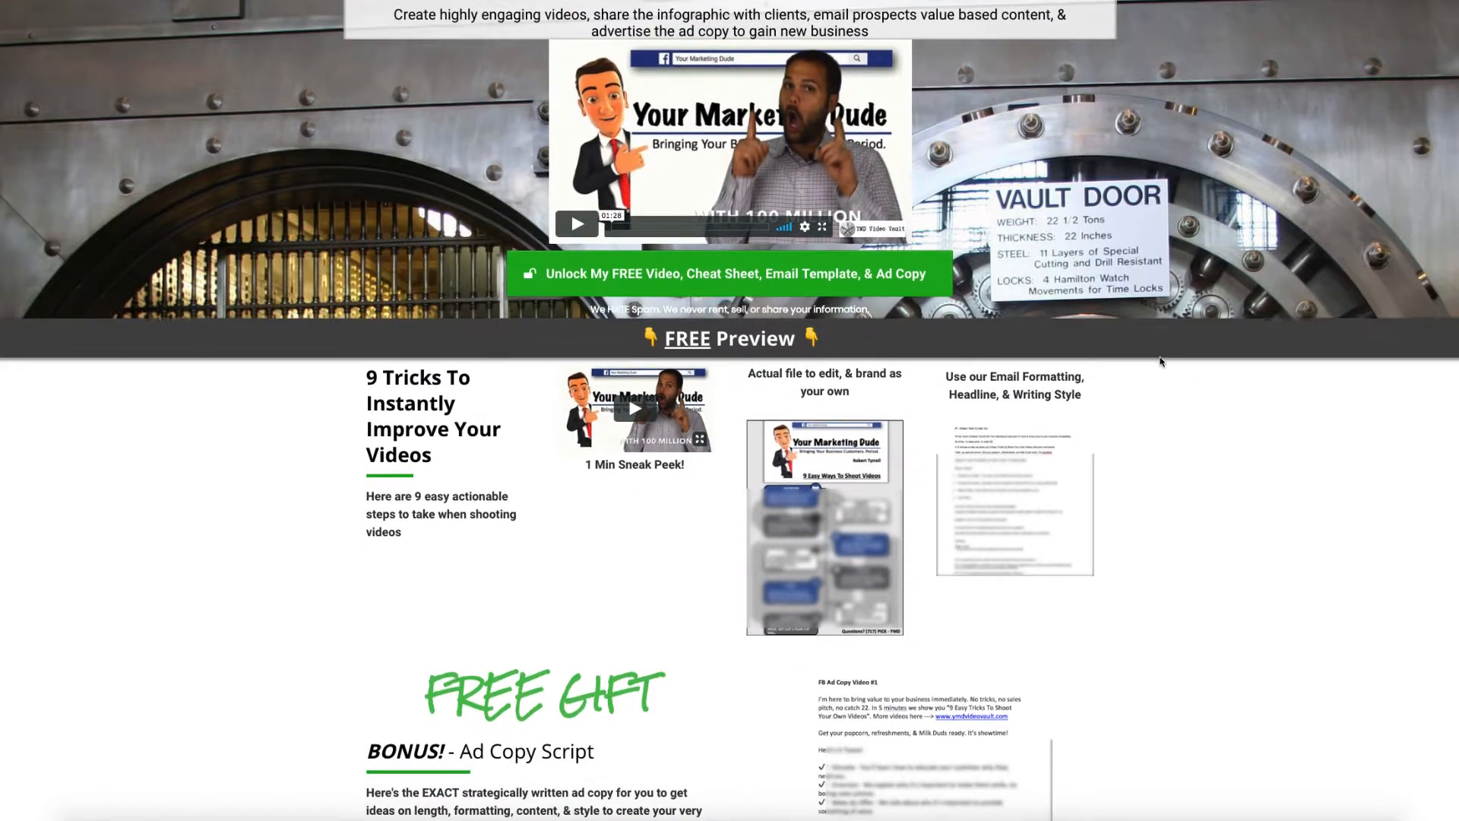
pyautogui.scroll(-3, 1161, 362)
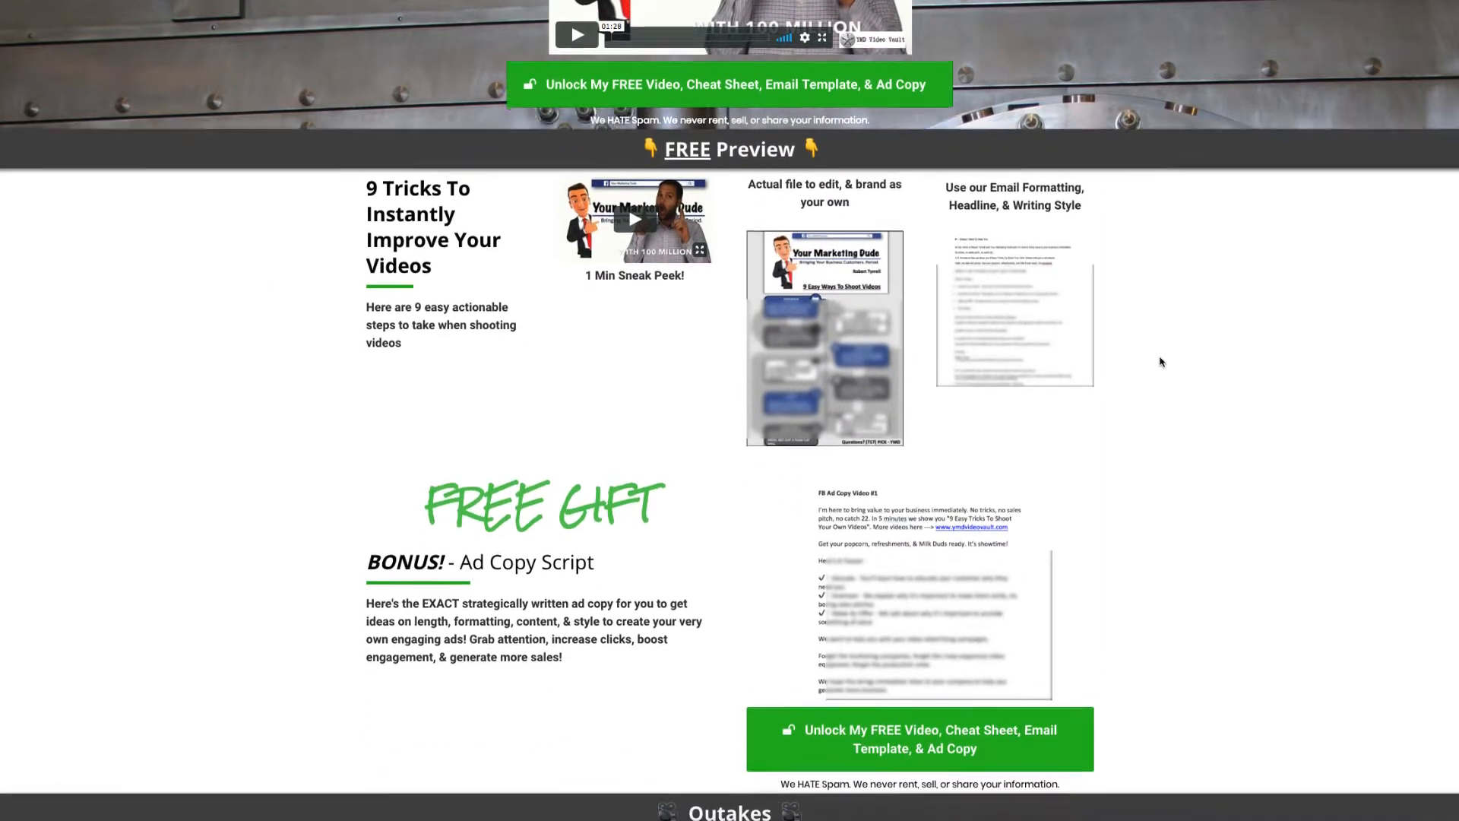
pyautogui.scroll(-1, 1161, 362)
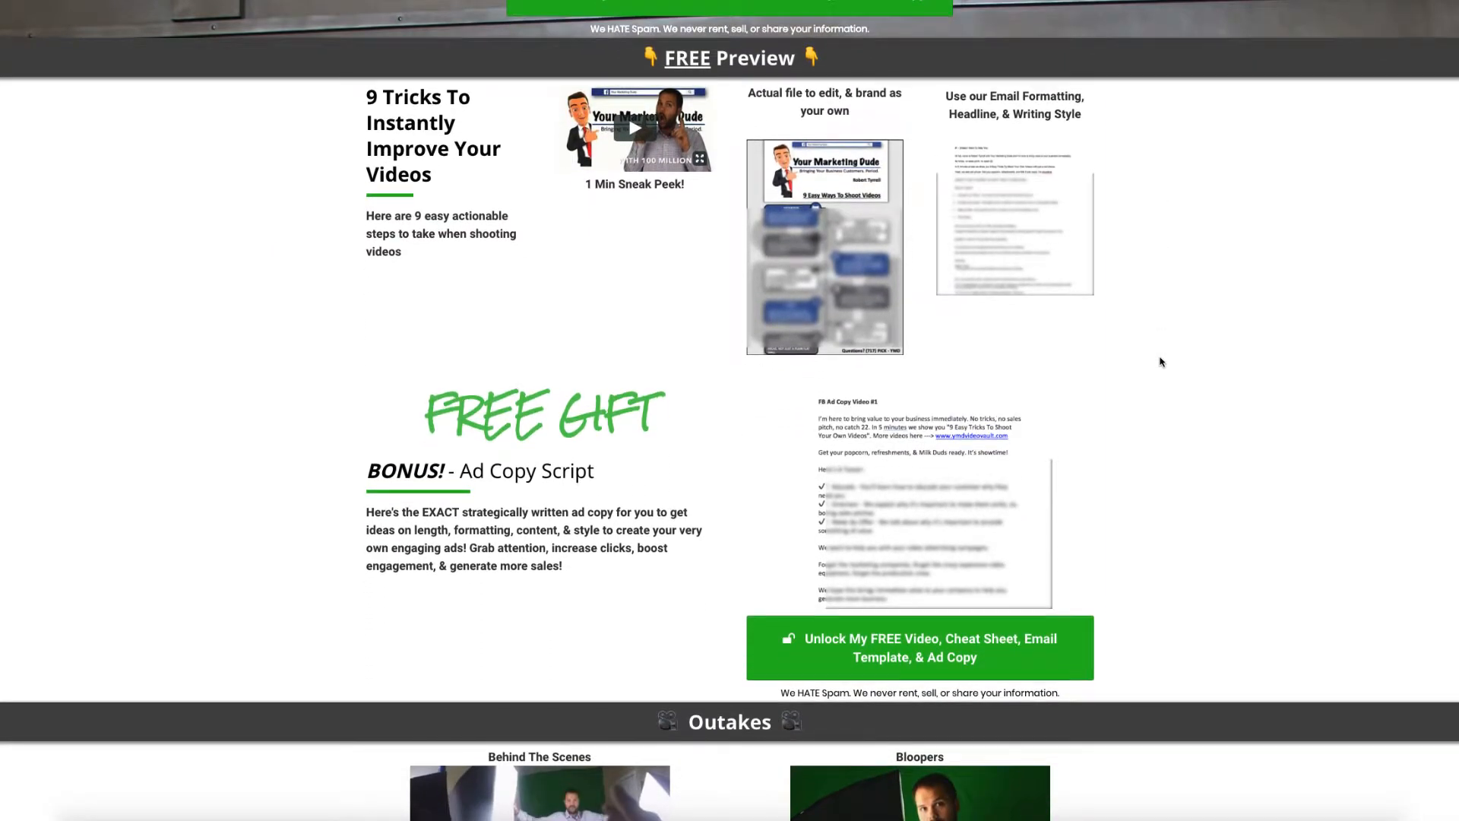
pyautogui.scroll(-1, 1161, 362)
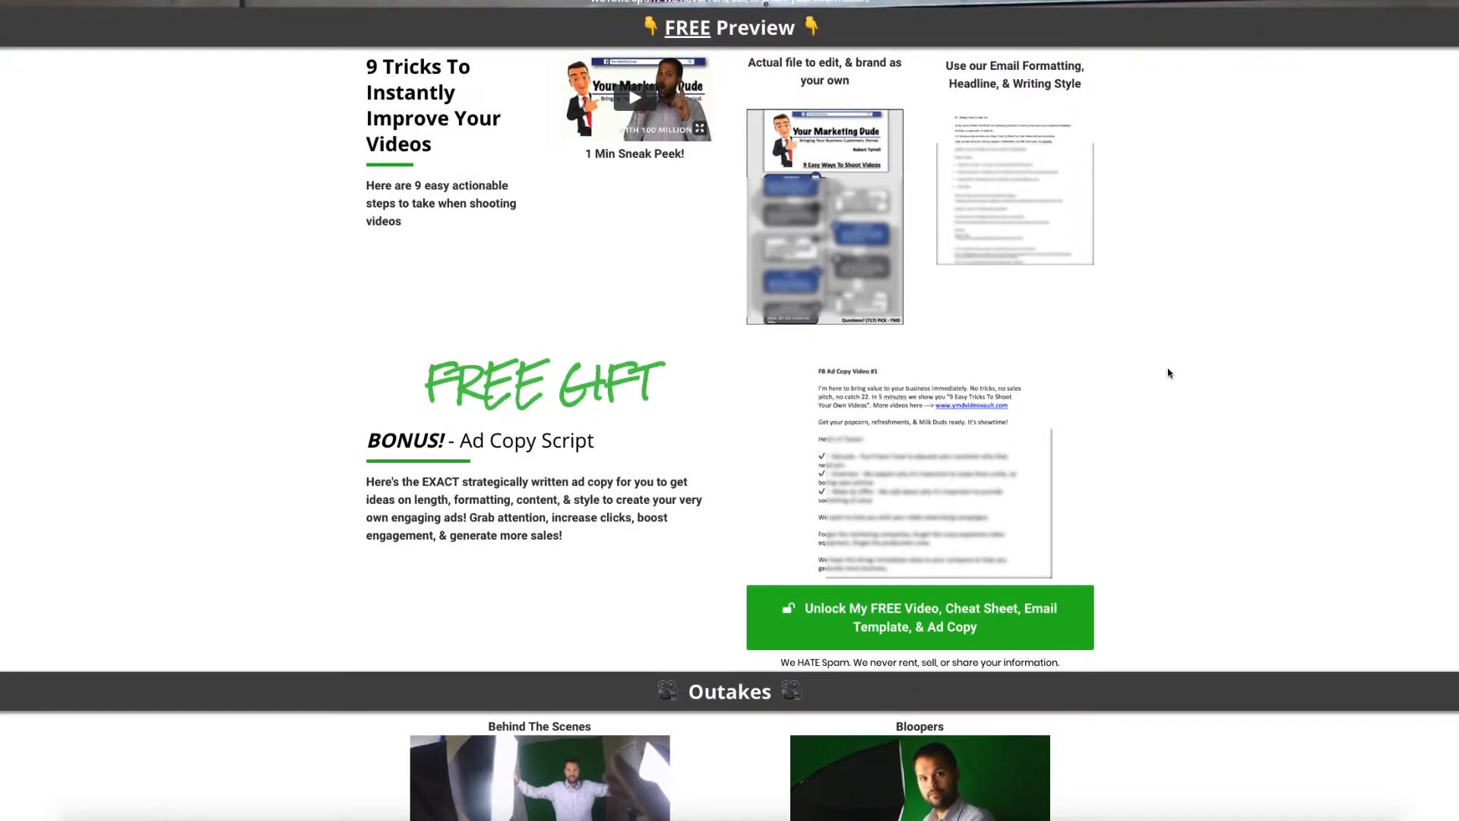
pyautogui.scroll(-4, 1169, 374)
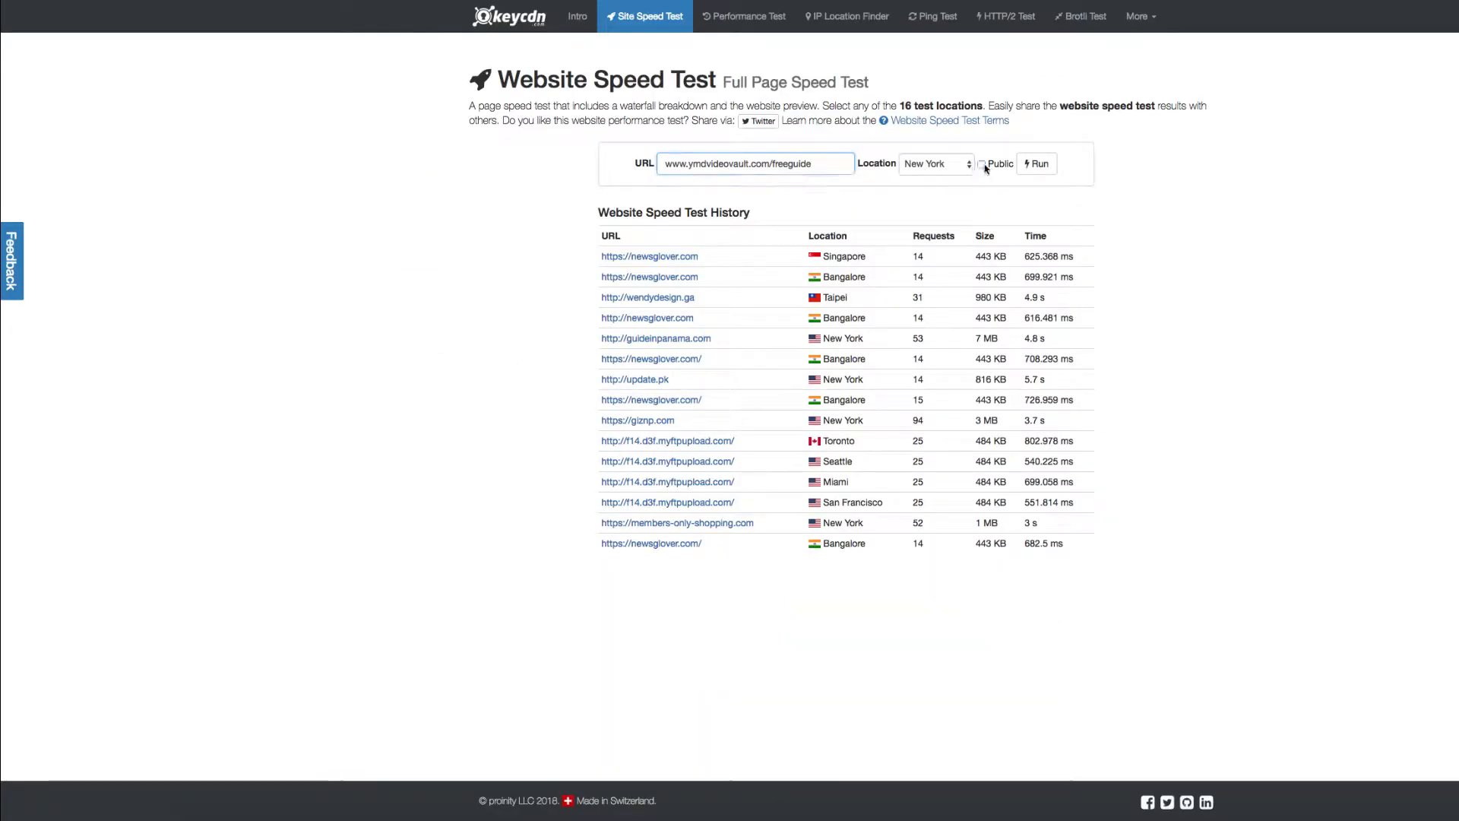
# Make the speed test non-public, run it from New York, and review the load times of the page's files.
pyautogui.click(984, 166)
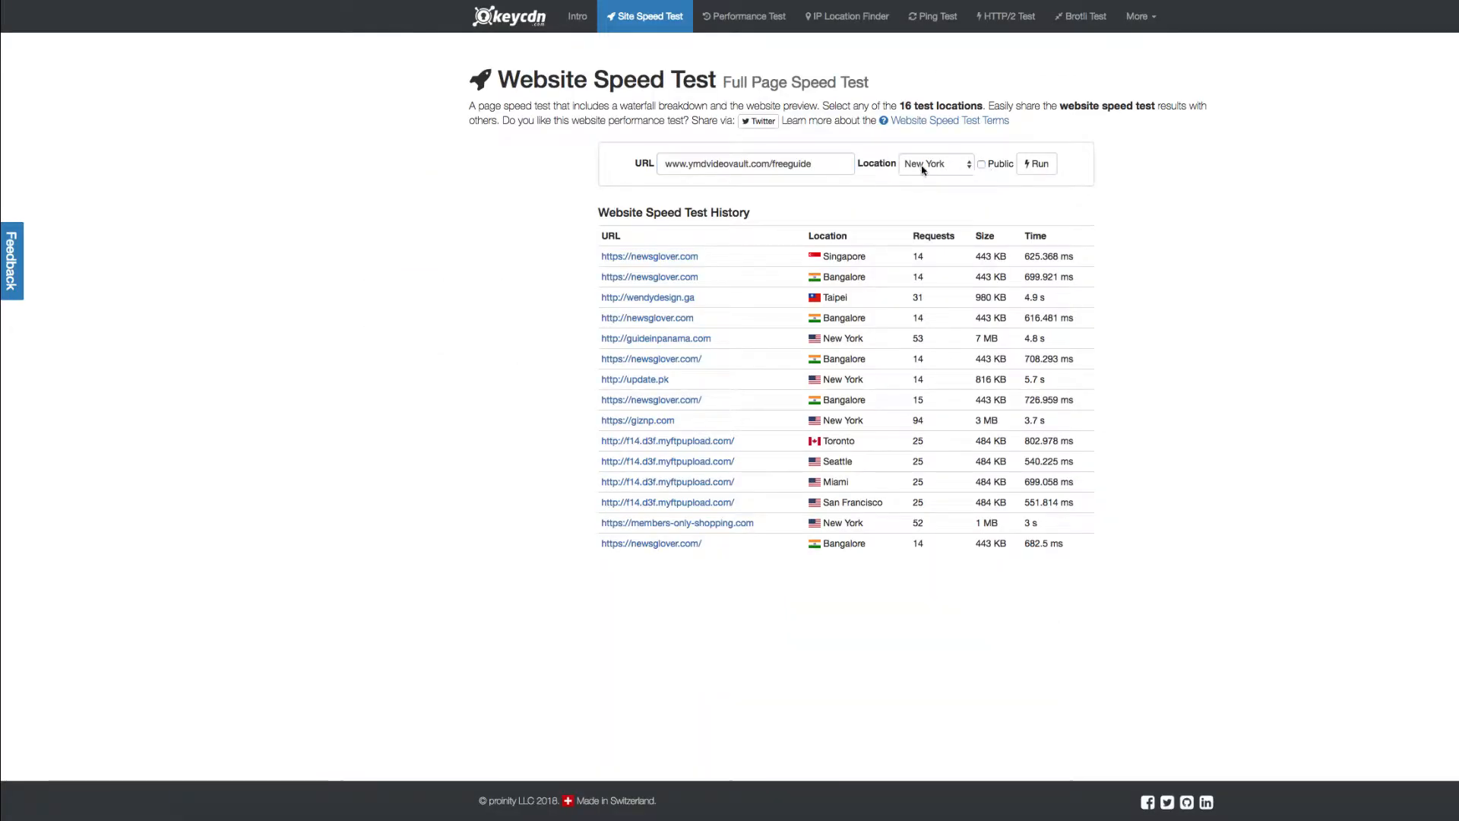
pyautogui.click(1042, 165)
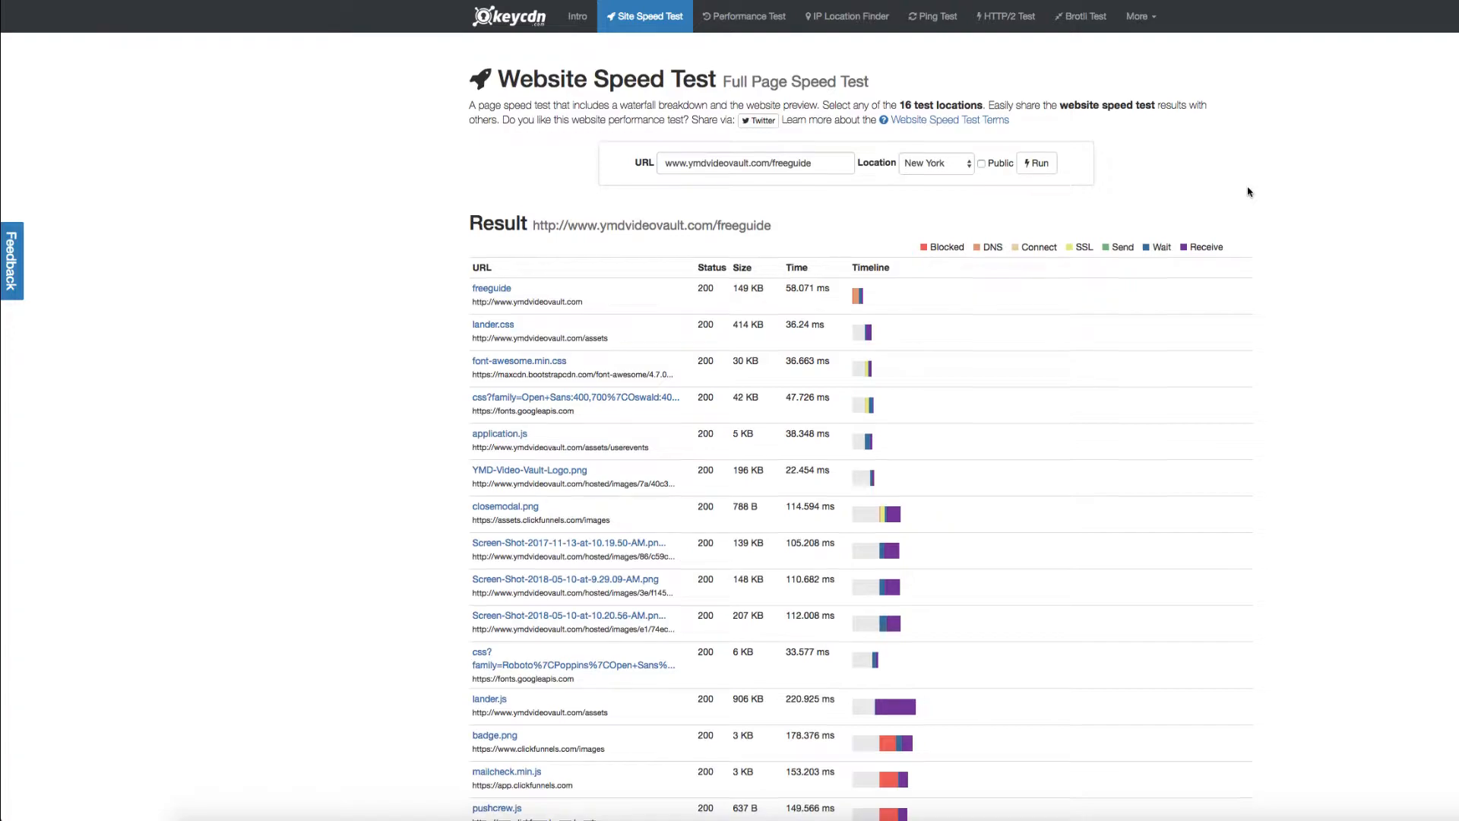
pyautogui.scroll(-3, 1246, 192)
pyautogui.scroll(-12, 1248, 192)
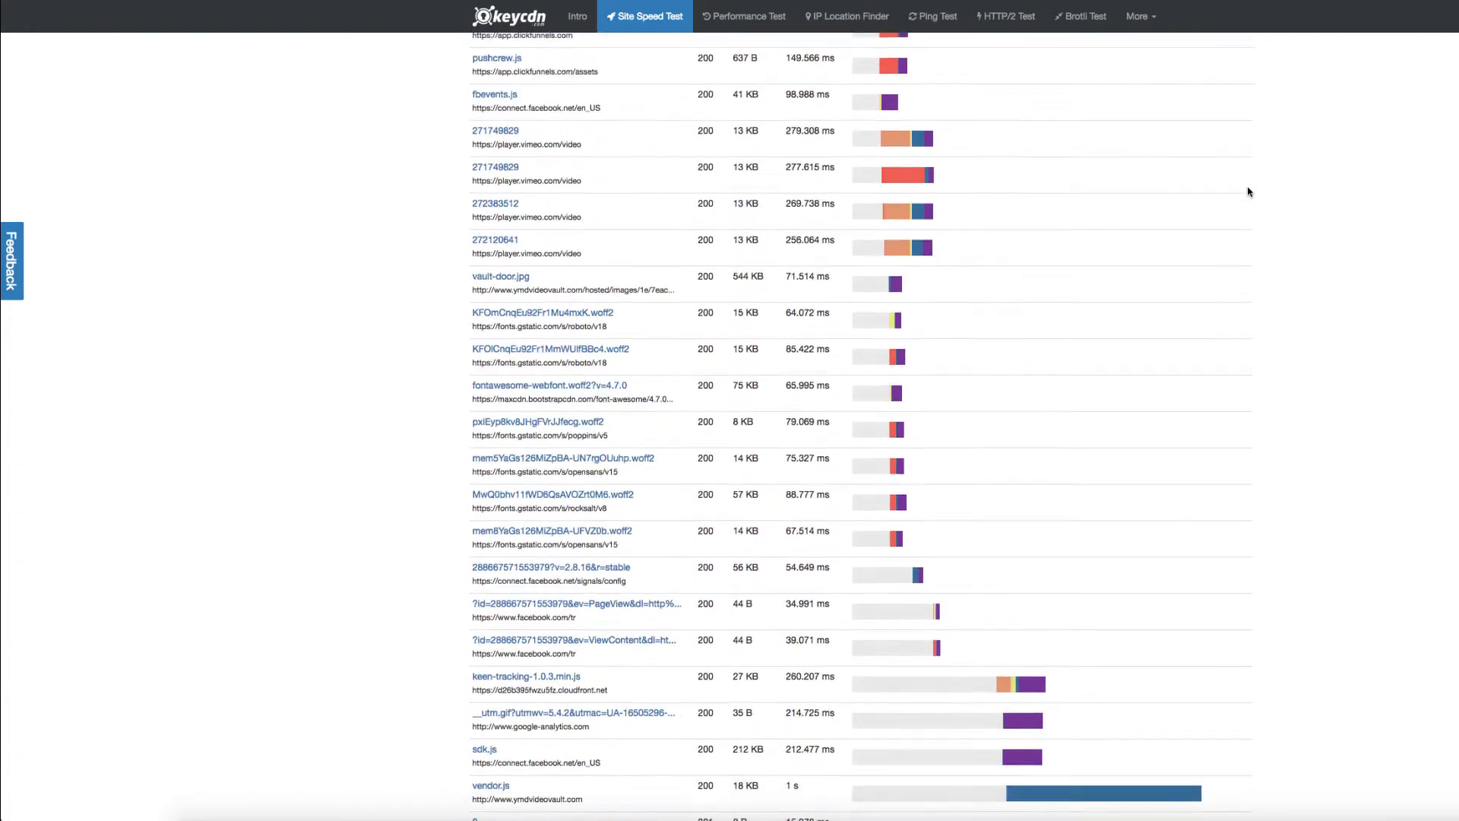
pyautogui.scroll(-15, 1248, 192)
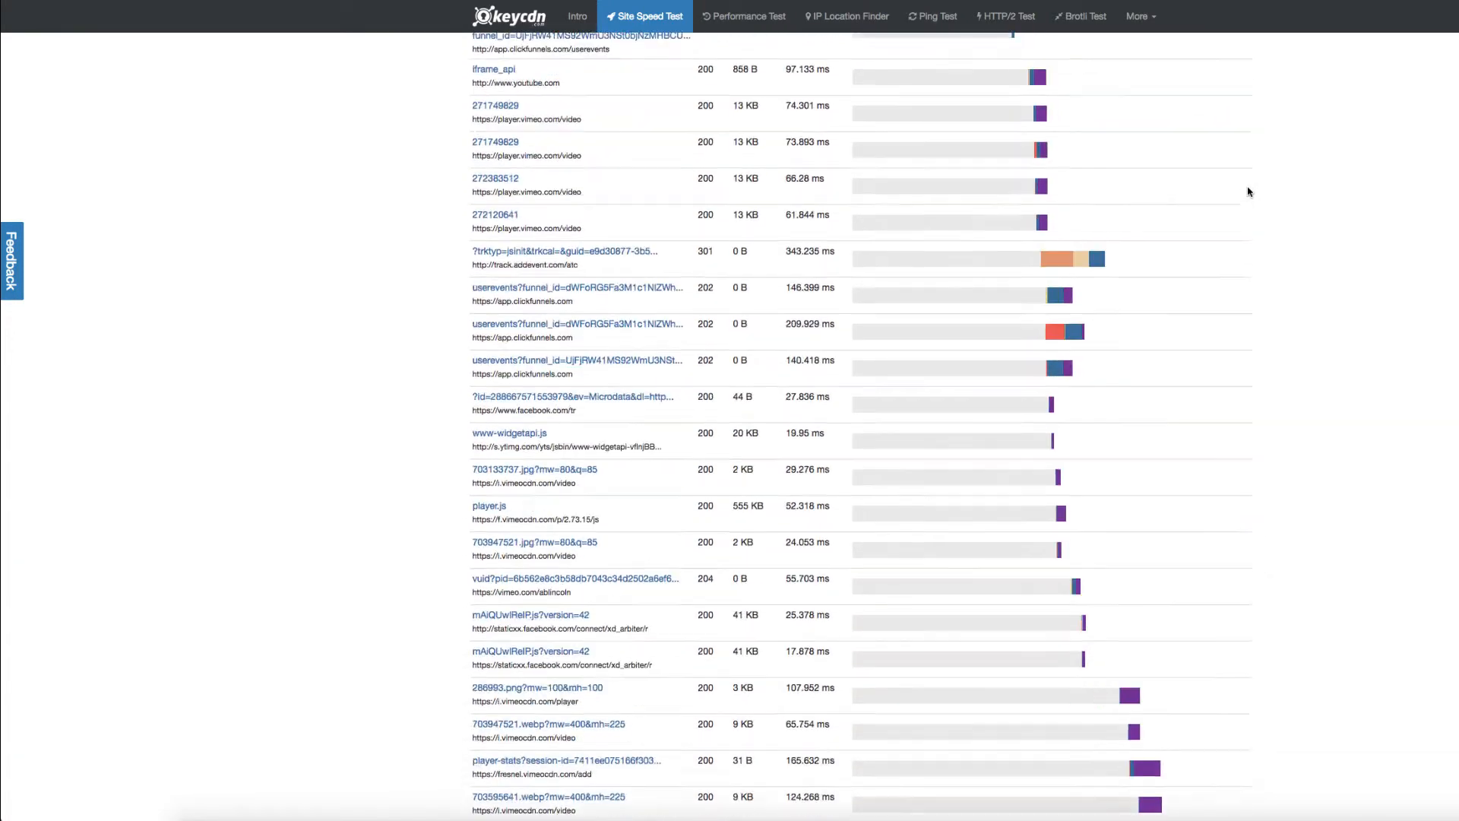
pyautogui.scroll(-1, 1248, 192)
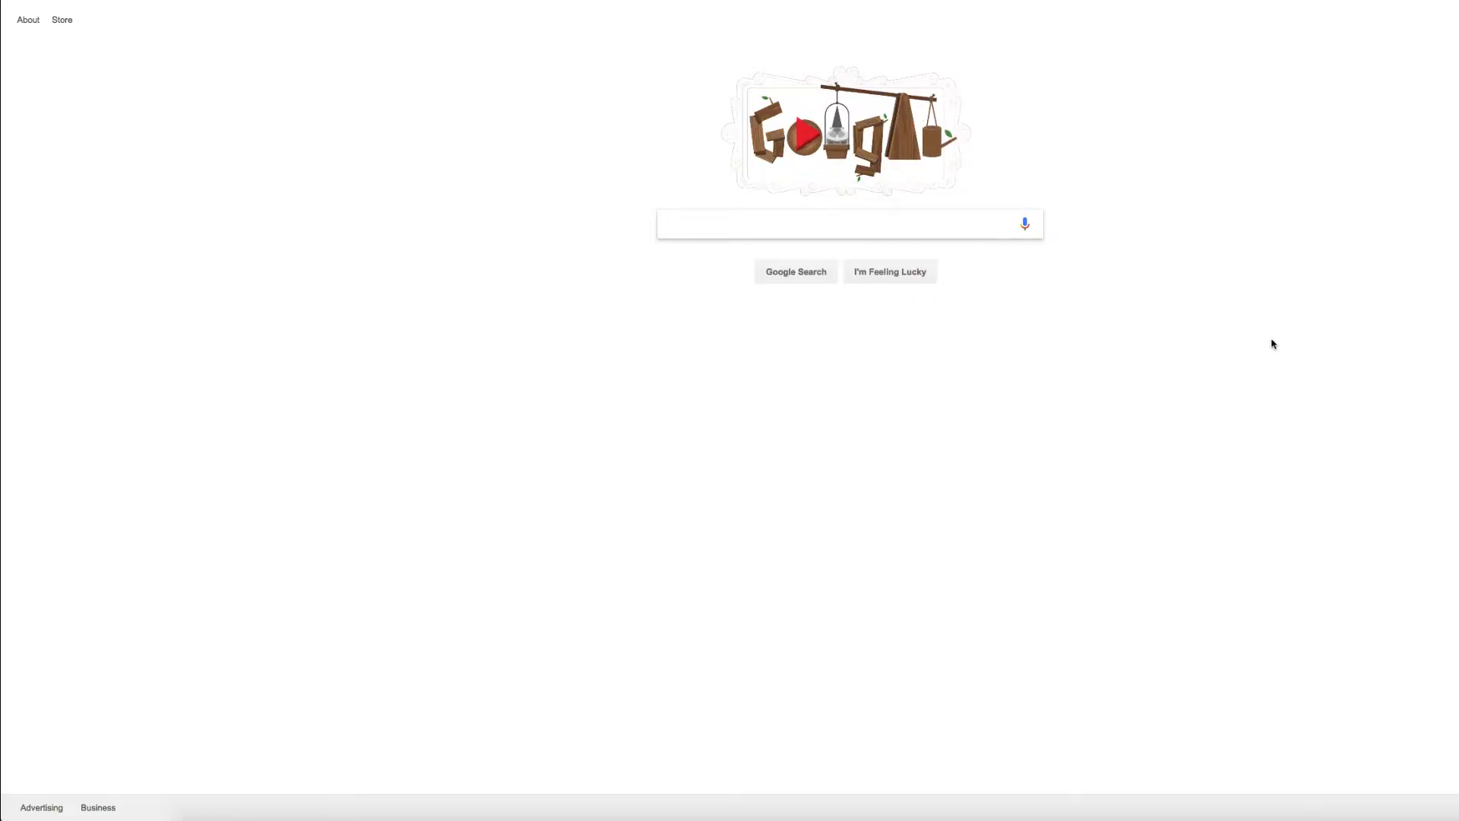
# Search Google for "attention span animal" and highlight the featured answer comparing humans with goldfish.
pyautogui.click(943, 232)
pyautogui.write('attention ')
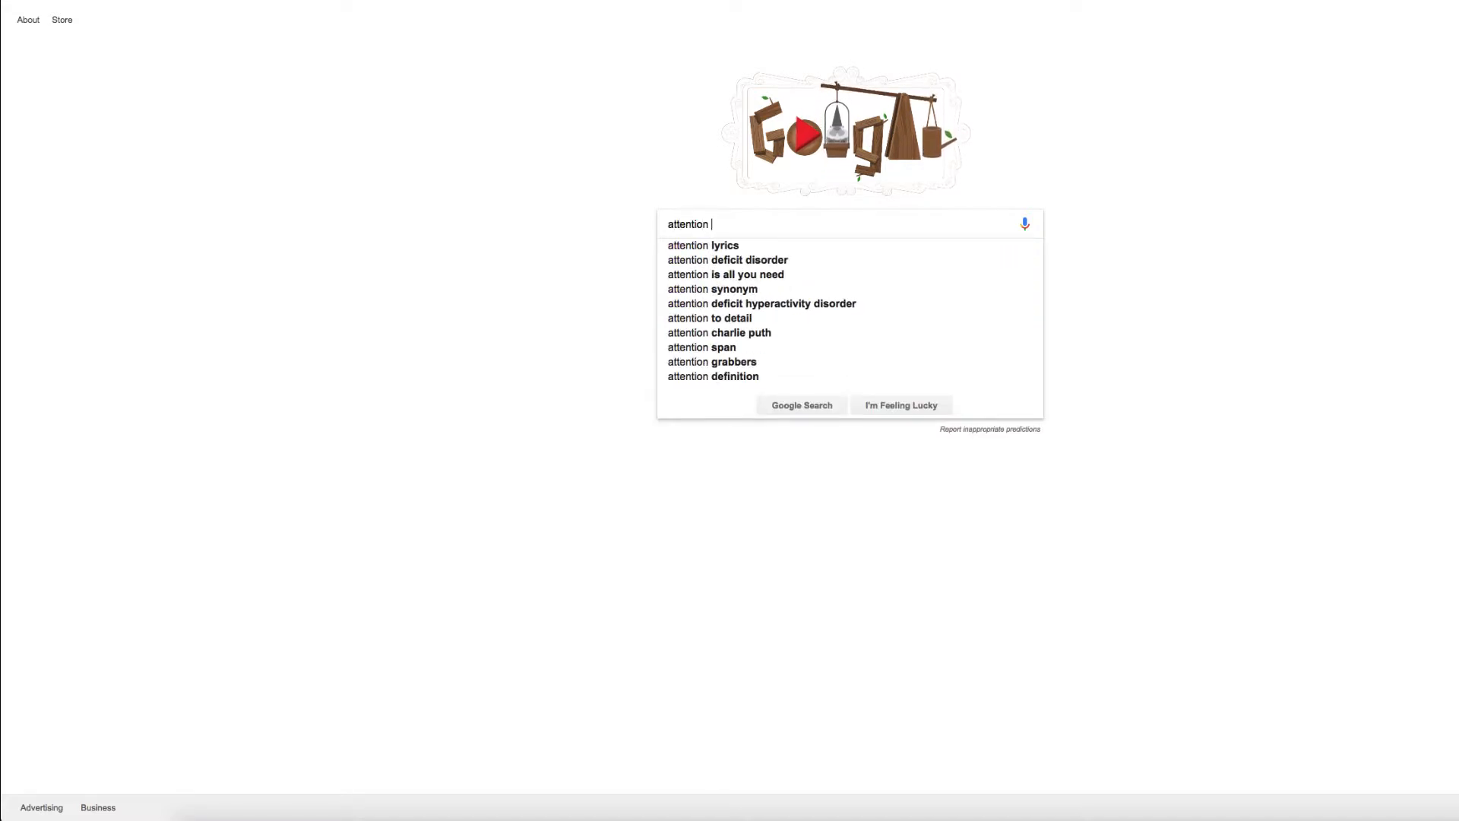
pyautogui.write('span animal')
pyautogui.press('Return')
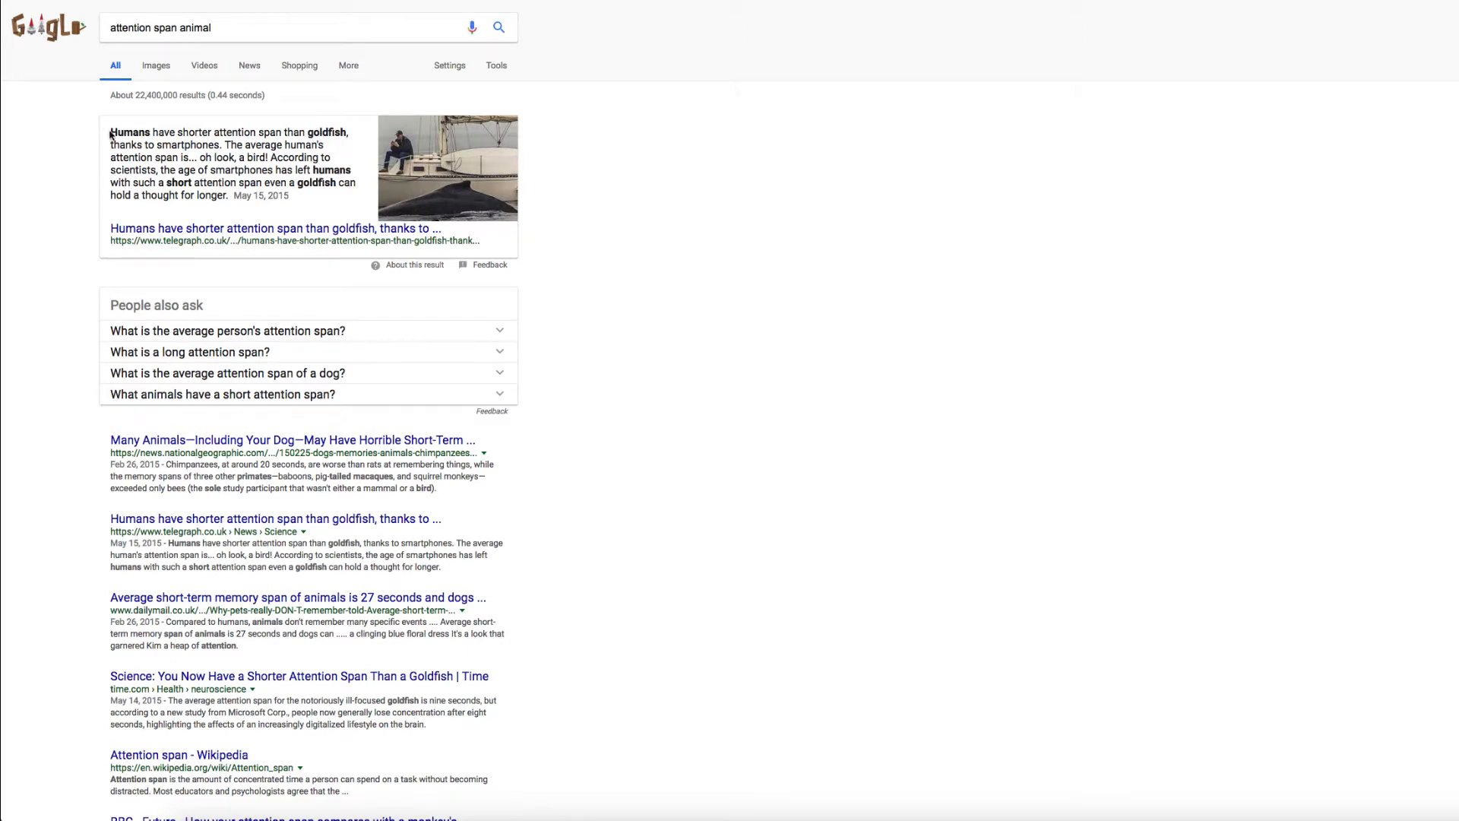
pyautogui.moveTo(113, 135); pyautogui.dragTo(249, 208)
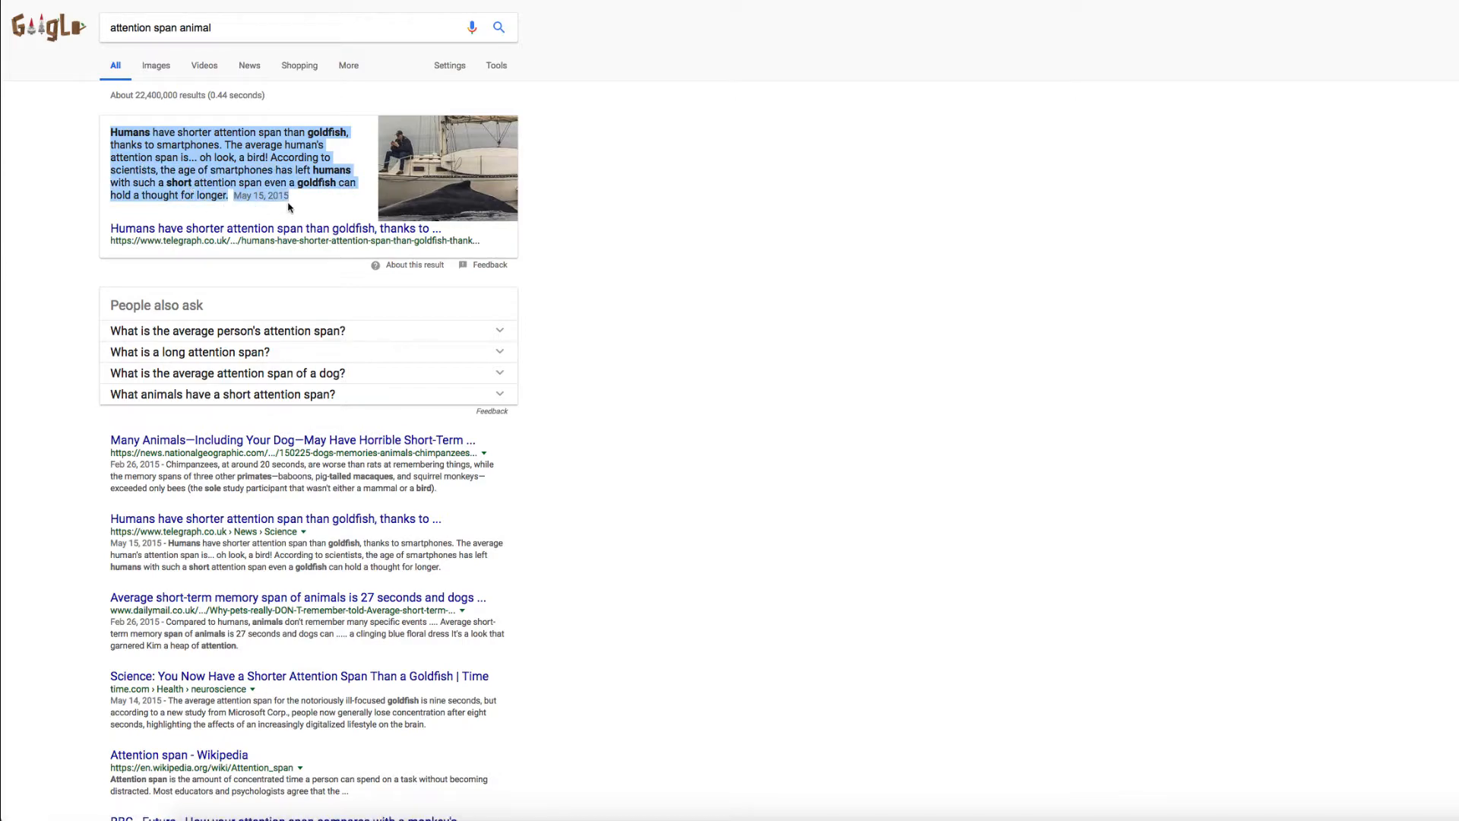